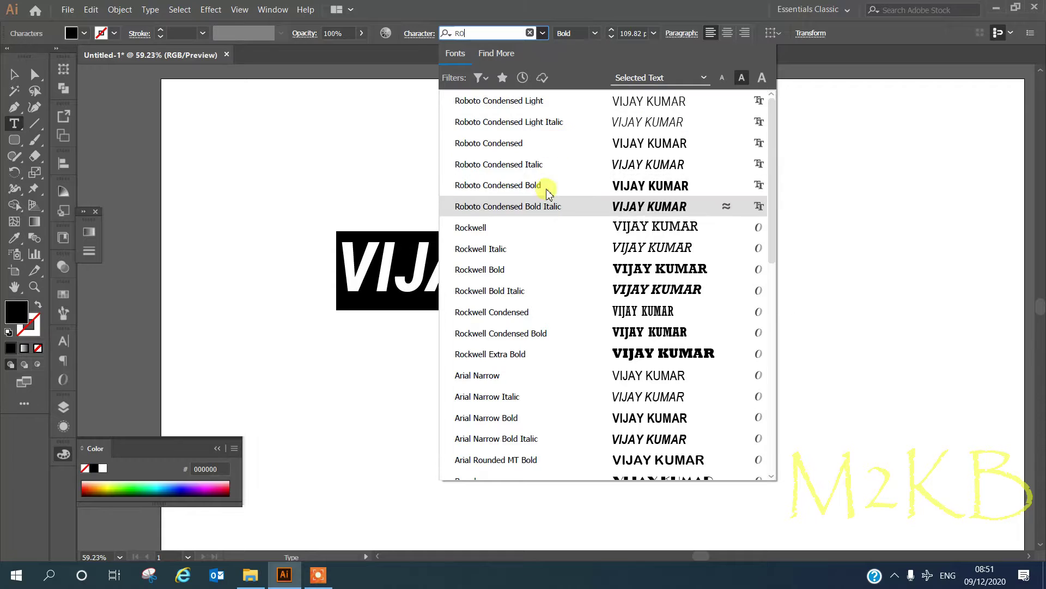
{"action": "left_click_drag", "start_coordinate": [717, 296], "coordinate": [860, 370]}
{"action": "key", "text": "ctrl+minus"}
{"action": "left_click_drag", "start_coordinate": [774, 314], "coordinate": [882, 343]}
{"action": "left_click", "coordinate": [627, 365]}
{"action": "left_click", "coordinate": [746, 309]}
{"action": "key", "text": "ctrl+shift+a"}
{"action": "key", "text": "ctrl+a"}
{"action": "right_click", "coordinate": [409, 262]}
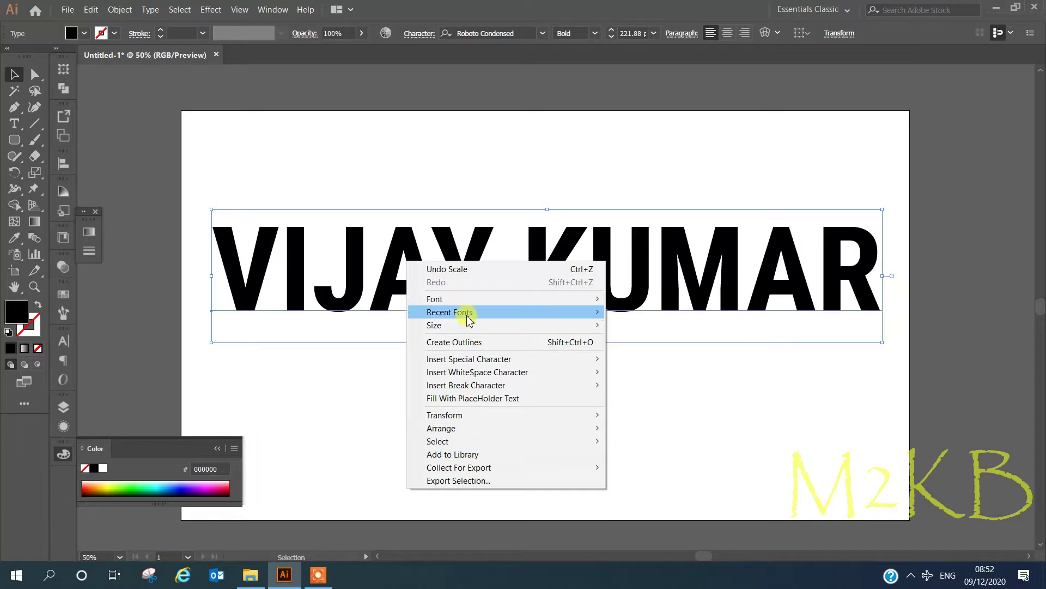
Draw a short diagonal cutting line between the I and the J.
{"action": "left_click", "coordinate": [220, 192]}
{"action": "key", "text": "backslash"}
{"action": "left_click_drag", "start_coordinate": [246, 219], "coordinate": [276, 289]}
{"action": "key", "text": "v"}
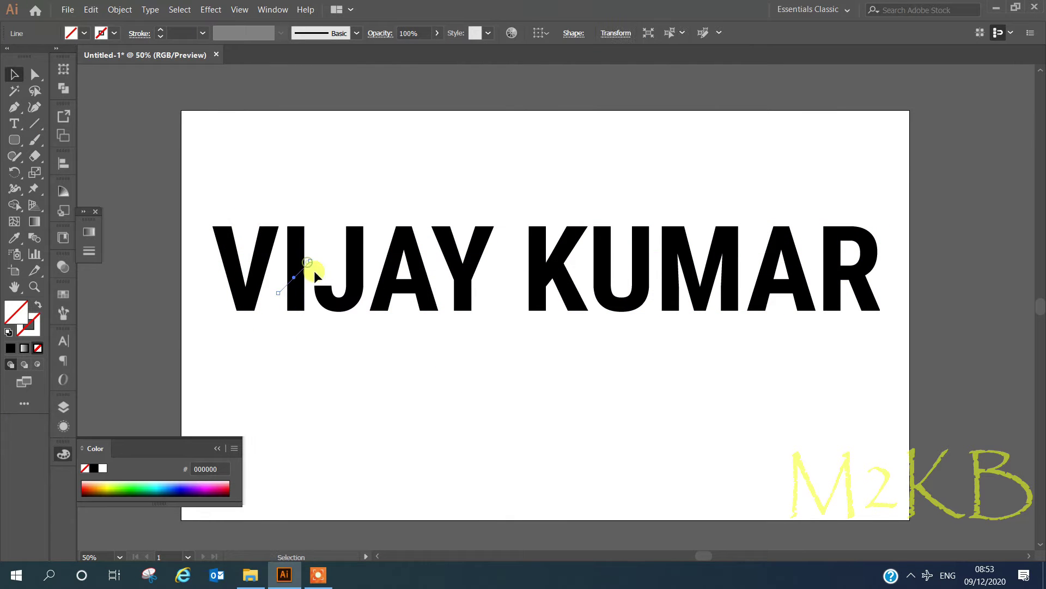
{"action": "left_click", "coordinate": [342, 333]}
Draw a diagonal cut through the J and vertical cuts through Y, K, M, A and R.
{"action": "key", "text": "backslash"}
{"action": "left_click_drag", "start_coordinate": [371, 249], "coordinate": [339, 281]}
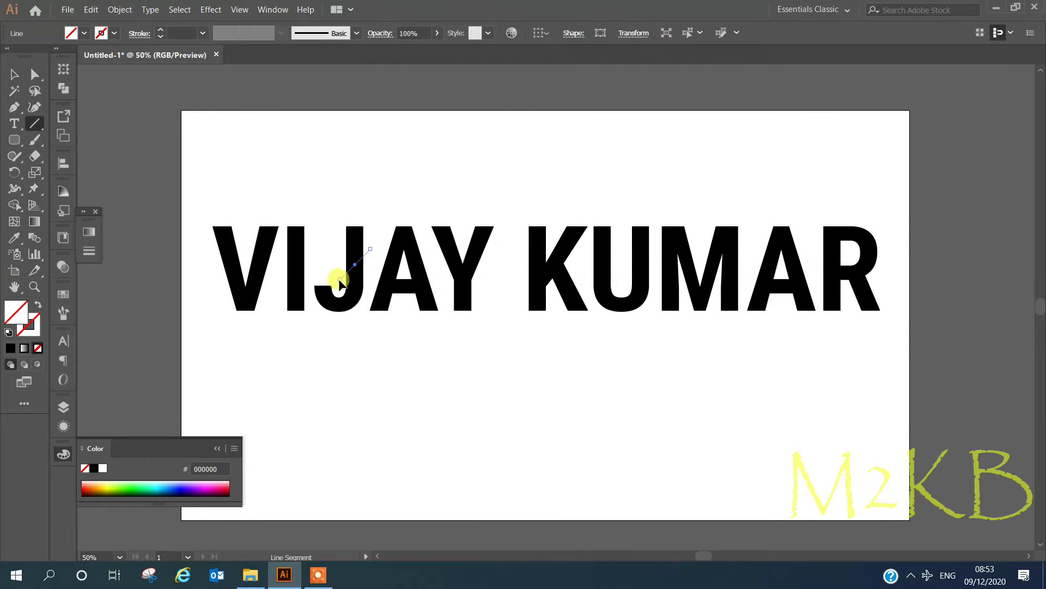
{"action": "left_click_drag", "start_coordinate": [463, 237], "coordinate": [463, 325]}
{"action": "left_click_drag", "start_coordinate": [626, 209], "coordinate": [627, 334]}
{"action": "left_click_drag", "start_coordinate": [700, 214], "coordinate": [700, 328]}
{"action": "left_click_drag", "start_coordinate": [779, 208], "coordinate": [778, 328]}
{"action": "left_click_drag", "start_coordinate": [842, 211], "coordinate": [842, 337]}
{"action": "scroll", "coordinate": [368, 401], "scroll_direction": "down", "scroll_amount": 1}
Nudge the A's cut line slightly right, then select all text and lines for shape building.
{"action": "key", "text": "v"}
{"action": "left_click", "coordinate": [369, 402]}
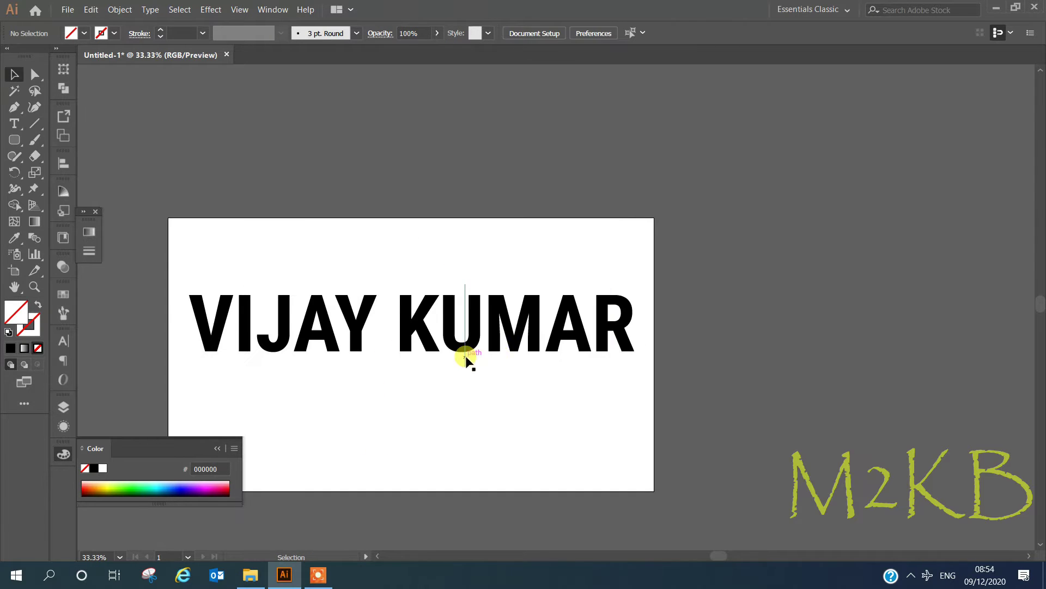
{"action": "key", "text": "ctrl+a"}
{"action": "scroll", "coordinate": [327, 406], "scroll_direction": "up", "scroll_amount": 1, "text": "alt"}
{"action": "left_click_drag", "start_coordinate": [806, 301], "coordinate": [809, 311]}
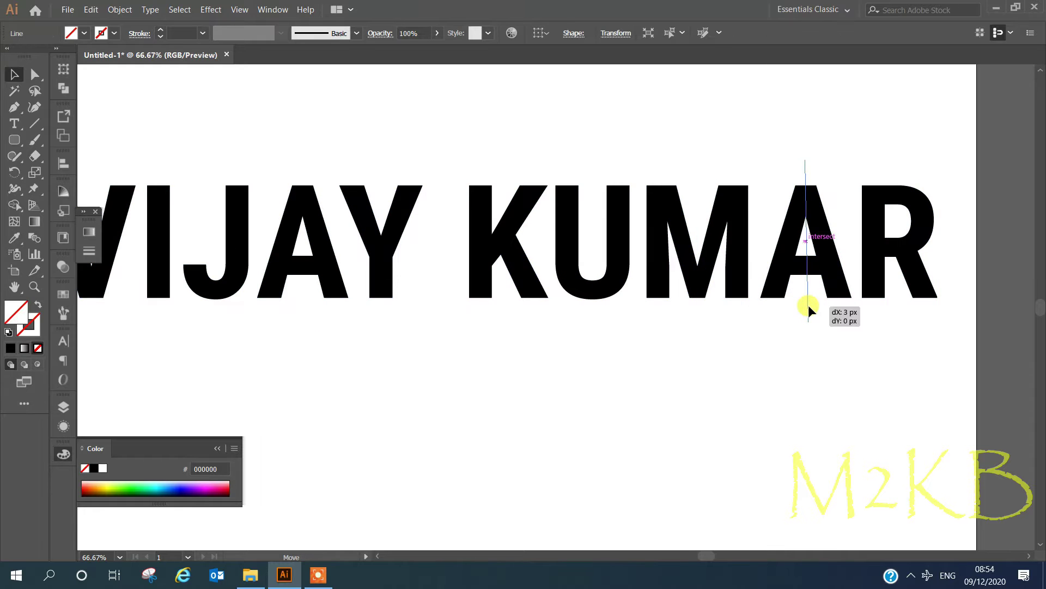
{"action": "scroll", "coordinate": [497, 362], "scroll_direction": "down", "scroll_amount": 1, "text": "alt"}
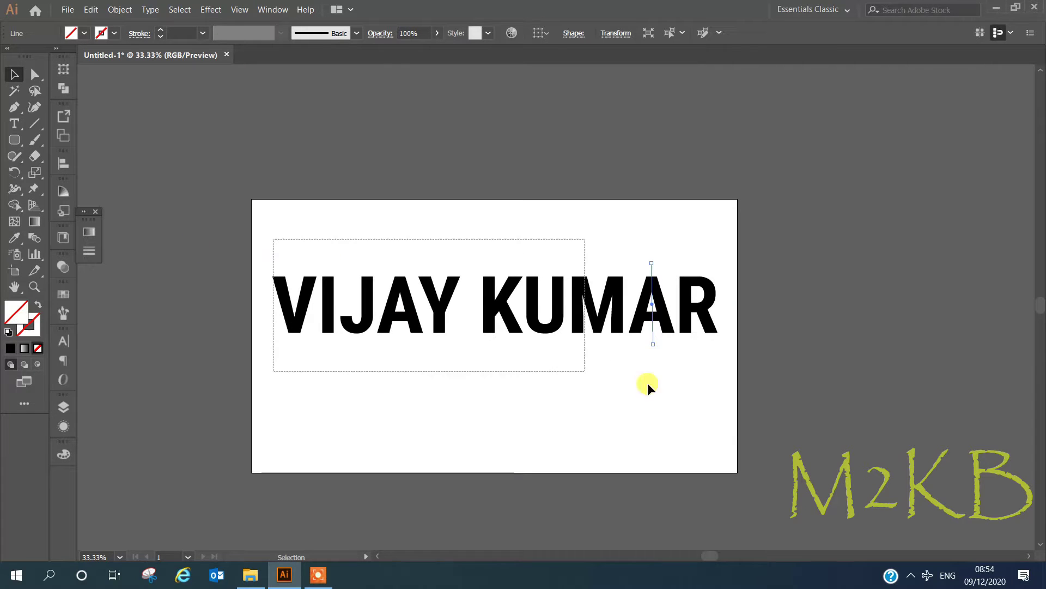
{"action": "key", "text": "ctrl+a"}
{"action": "left_click", "coordinate": [14, 204]}
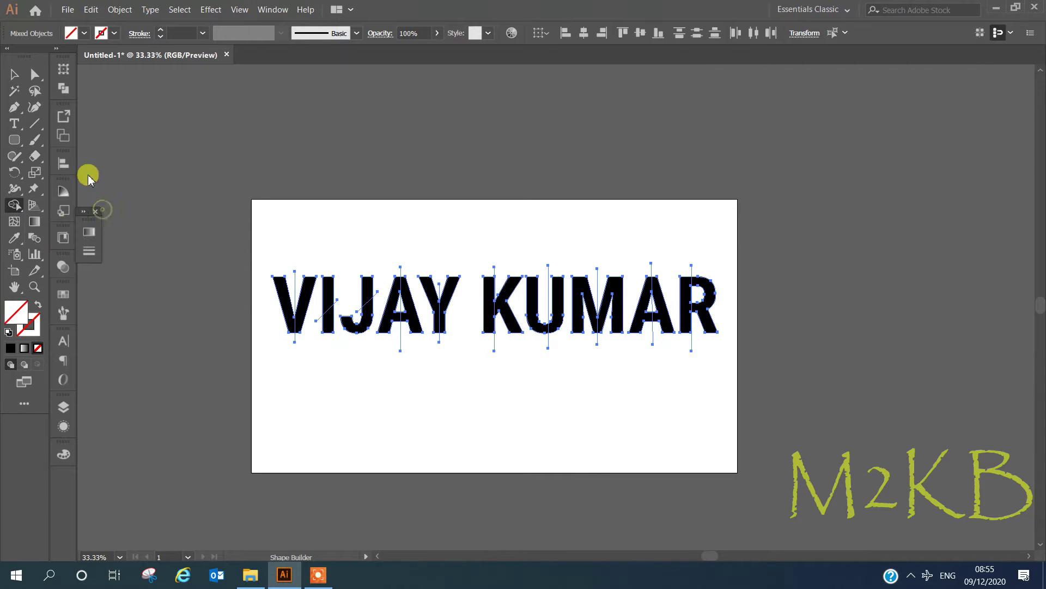
Remove alternate letter pieces from V through U with the Shape Builder.
{"action": "scroll", "coordinate": [229, 295], "scroll_direction": "up", "scroll_amount": 1, "text": "alt"}
{"action": "mouse_move", "coordinate": [334, 299]}
{"action": "left_mouse_down"}
{"action": "mouse_move", "coordinate": [421, 305]}
{"action": "mouse_move", "coordinate": [517, 284]}
{"action": "mouse_move", "coordinate": [628, 290]}
{"action": "mouse_move", "coordinate": [803, 327]}
{"action": "mouse_move", "coordinate": [934, 329]}
{"action": "mouse_move", "coordinate": [965, 373]}
{"action": "mouse_move", "coordinate": [881, 321]}
{"action": "mouse_move", "coordinate": [938, 386]}
{"action": "left_mouse_up"}
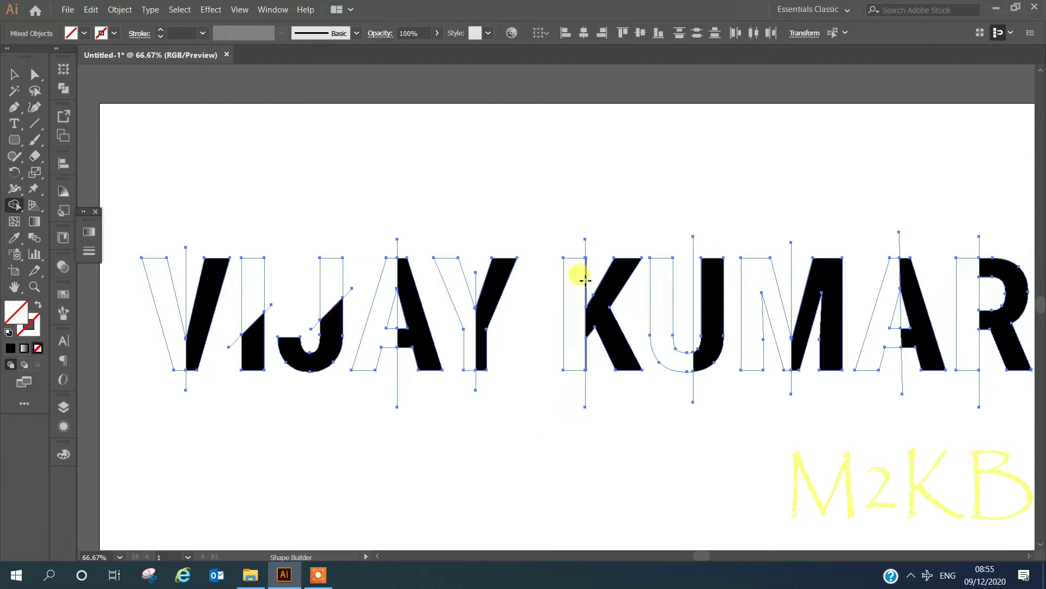
{"action": "scroll", "coordinate": [453, 400], "scroll_direction": "down", "scroll_amount": 1, "text": "alt"}
{"action": "key", "text": "v"}
{"action": "left_click", "coordinate": [574, 455]}
{"action": "left_click", "coordinate": [585, 361]}
{"action": "left_click", "coordinate": [642, 452]}
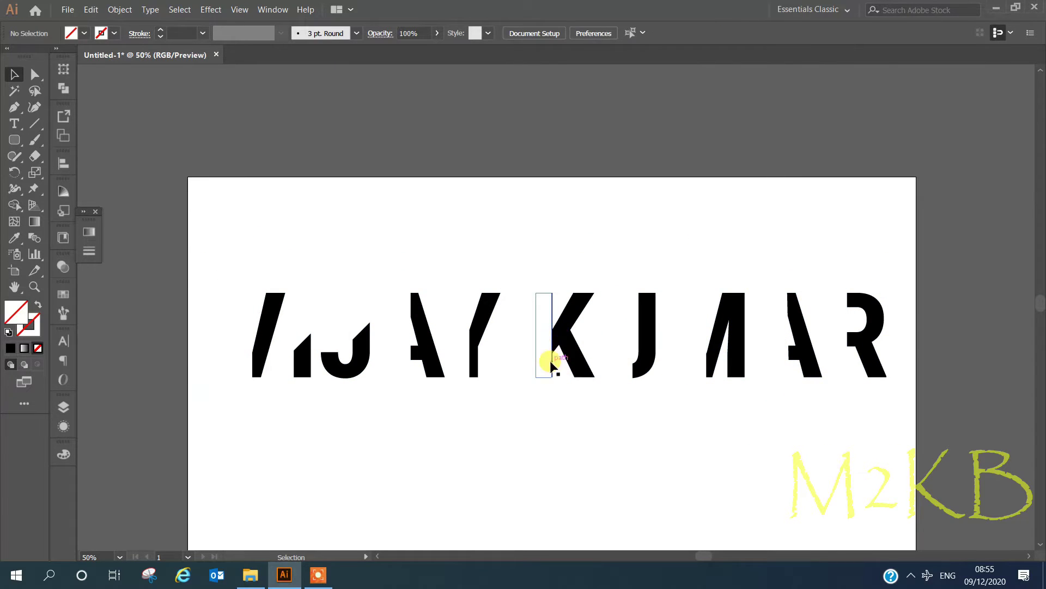
Select and delete the leftover line and fragment paths.
{"action": "key", "text": "ctrl+a"}
{"action": "scroll", "coordinate": [537, 427], "scroll_direction": "down", "scroll_amount": 1, "text": "alt"}
{"action": "scroll", "coordinate": [876, 495], "scroll_direction": "up", "scroll_amount": 1, "text": "alt"}
{"action": "left_click_drag", "start_coordinate": [198, 257], "coordinate": [869, 299]}
{"action": "key", "text": "Delete"}
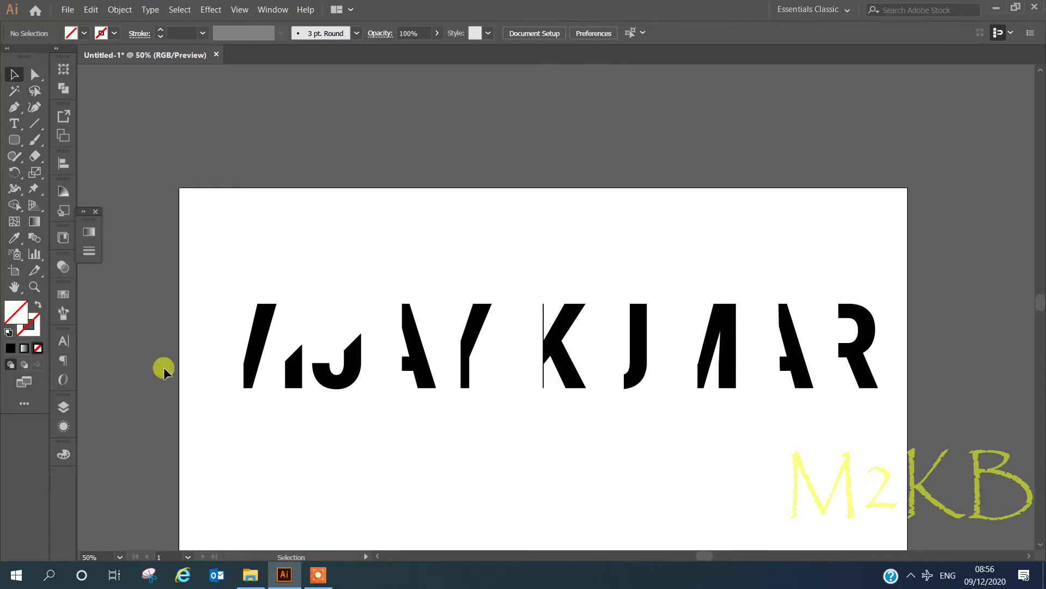
Add another vertical cut line beside the K and slice the artwork again.
{"action": "key", "text": "ctrl+a"}
{"action": "scroll", "coordinate": [543, 327], "scroll_direction": "up", "scroll_amount": 1, "text": "alt"}
{"action": "key", "text": "backslash"}
{"action": "left_click_drag", "start_coordinate": [547, 282], "coordinate": [547, 429]}
{"action": "key", "text": "ctrl+a"}
{"action": "key", "text": "shift+m"}
{"action": "scroll", "coordinate": [536, 349], "scroll_direction": "up", "scroll_amount": 1, "text": "alt"}
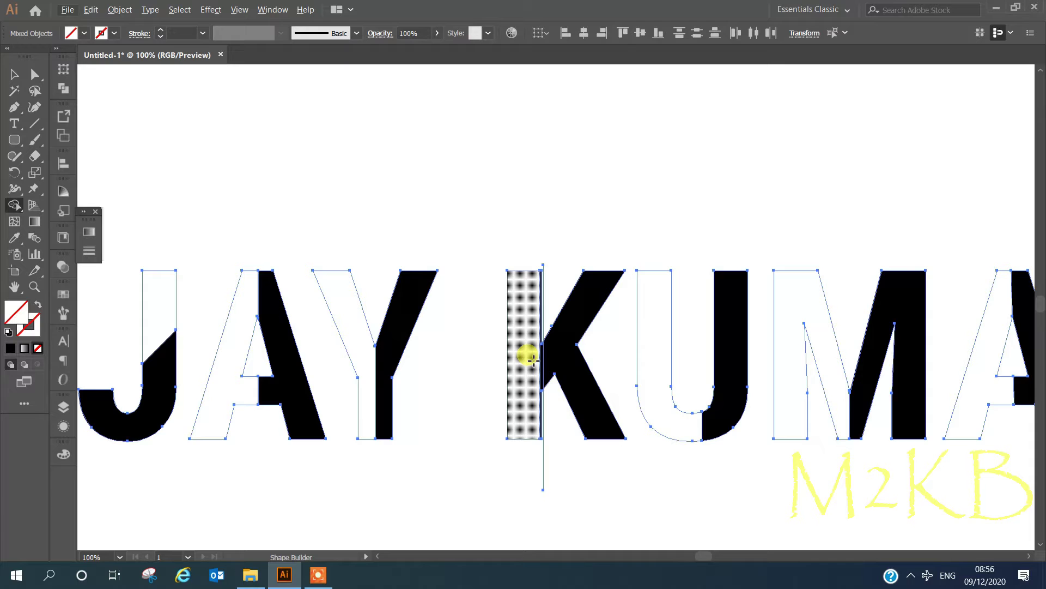
{"action": "scroll", "coordinate": [485, 294], "scroll_direction": "down", "scroll_amount": 2, "text": "alt"}
{"action": "key", "text": "v"}
{"action": "left_click", "coordinate": [516, 393]}
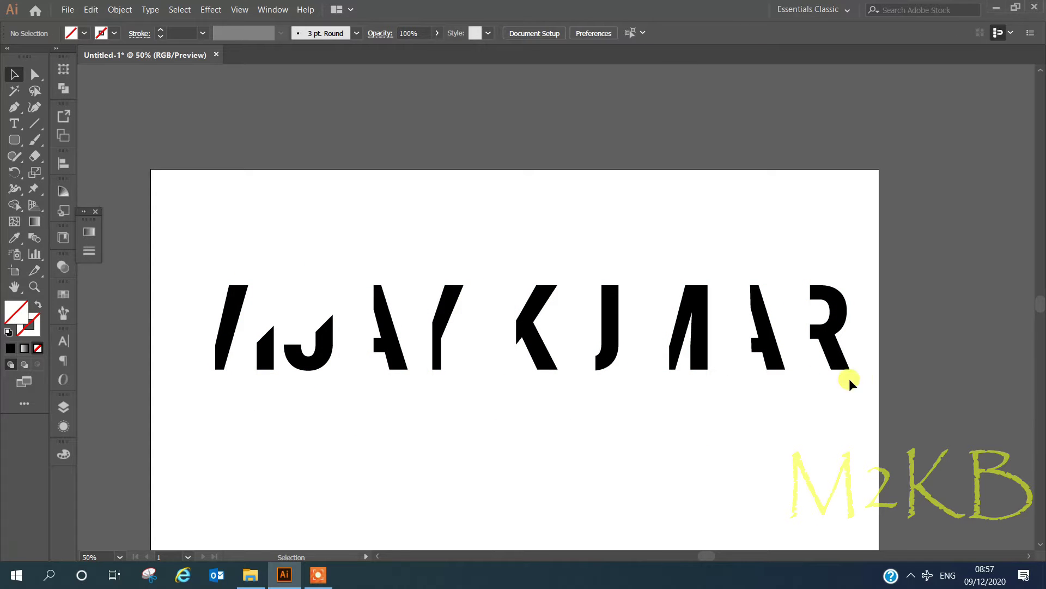
{"action": "left_click", "coordinate": [810, 401]}
{"action": "left_click", "coordinate": [475, 338]}
{"action": "left_click", "coordinate": [206, 346]}
{"action": "left_click", "coordinate": [229, 341]}
{"action": "right_click", "coordinate": [229, 340]}
{"action": "left_click", "coordinate": [269, 418]}
{"action": "left_click", "coordinate": [222, 346]}
Select one piece in each letter from V to R, then clear the selection.
{"action": "left_click", "coordinate": [226, 343]}
{"action": "left_click", "coordinate": [315, 350], "text": "shift"}
{"action": "left_click", "coordinate": [390, 349], "text": "shift"}
{"action": "left_click", "coordinate": [446, 321], "text": "shift"}
{"action": "left_click", "coordinate": [537, 327], "text": "shift"}
{"action": "left_click", "coordinate": [607, 344], "text": "shift"}
{"action": "left_click", "coordinate": [690, 327], "text": "shift"}
{"action": "left_click", "coordinate": [768, 338], "text": "shift"}
{"action": "left_click", "coordinate": [827, 345], "text": "shift"}
{"action": "key", "text": "ctrl+shift+a"}
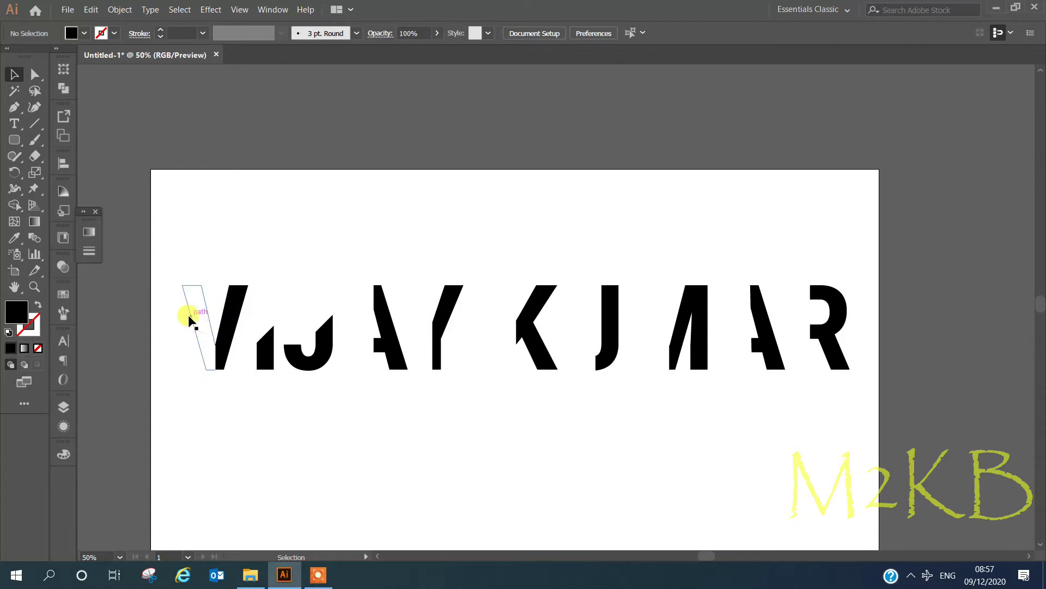
Fill the empty pieces of the V, A, Y, second A and R with black.
{"action": "left_click", "coordinate": [190, 320]}
{"action": "left_click", "coordinate": [192, 314], "text": "shift"}
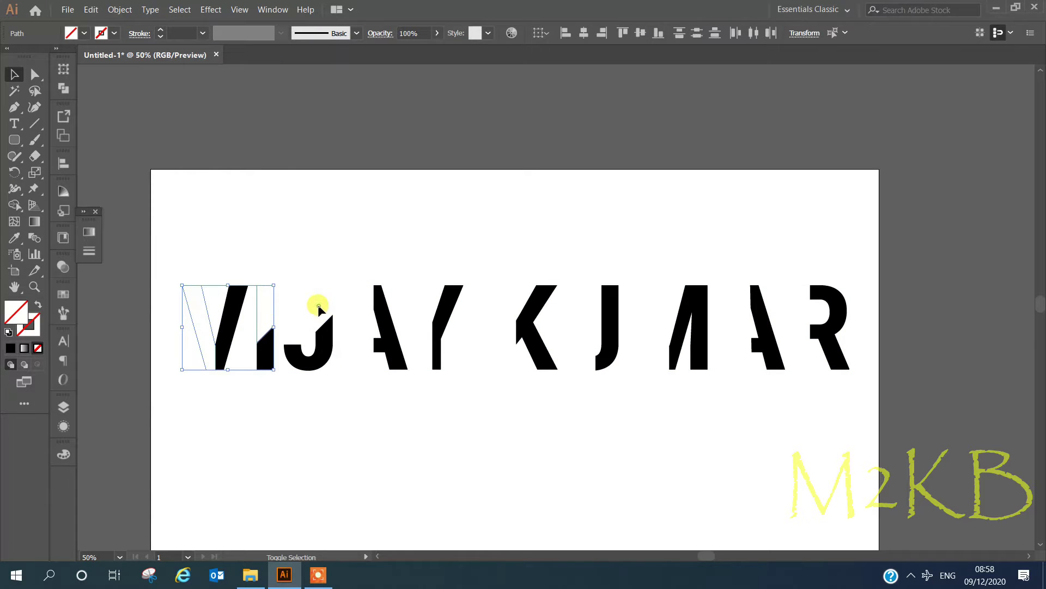
{"action": "left_click", "coordinate": [360, 311], "text": "shift"}
{"action": "left_click", "coordinate": [417, 306], "text": "shift"}
{"action": "left_click", "coordinate": [733, 329], "text": "shift"}
{"action": "left_click", "coordinate": [799, 323], "text": "shift"}
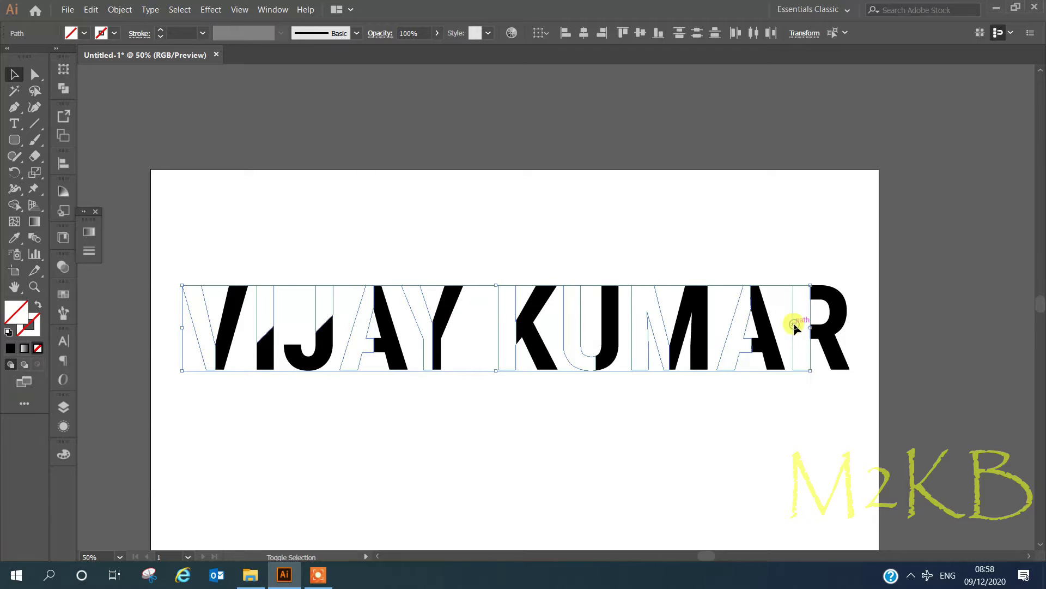
{"action": "double_click", "coordinate": [18, 311]}
{"action": "left_click", "coordinate": [384, 59]}
{"action": "left_click", "coordinate": [338, 235]}
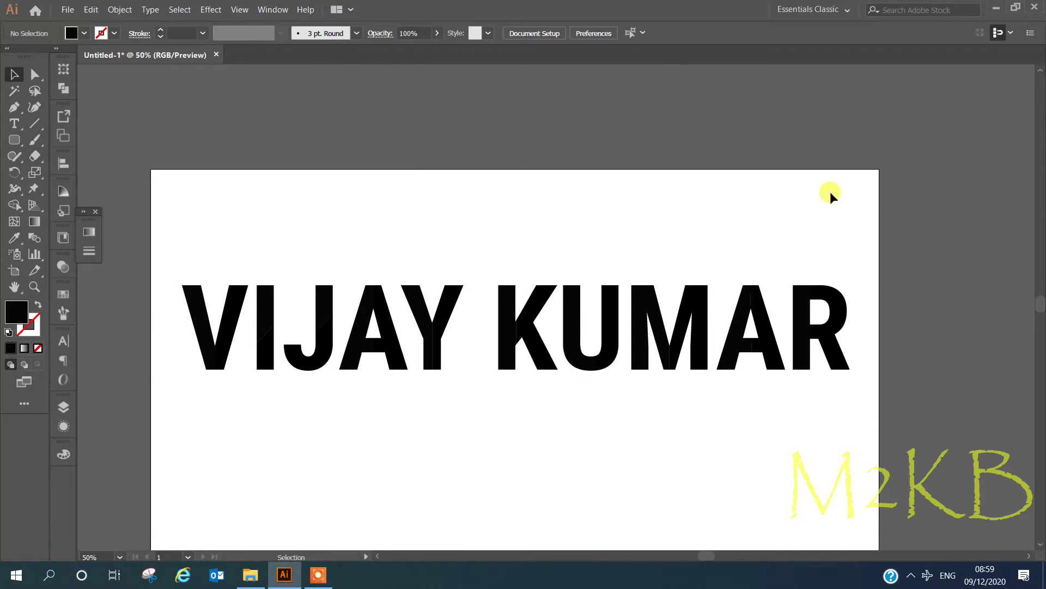
{"action": "left_click", "coordinate": [64, 90]}
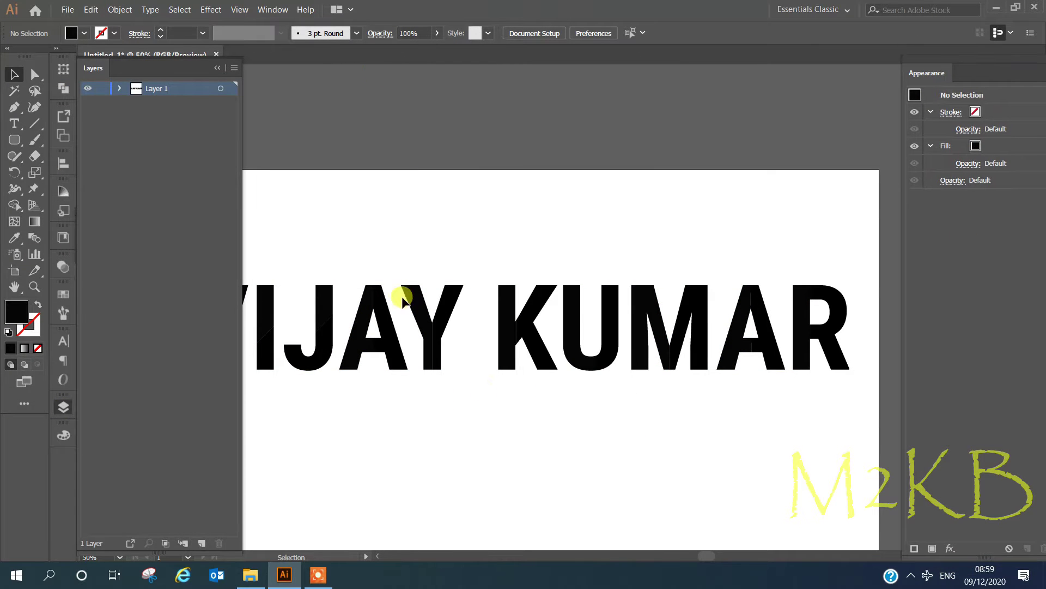
Inspect Layer 1's groups by hiding and showing one letter group, then dock the Layers panel.
{"action": "left_click", "coordinate": [217, 69]}
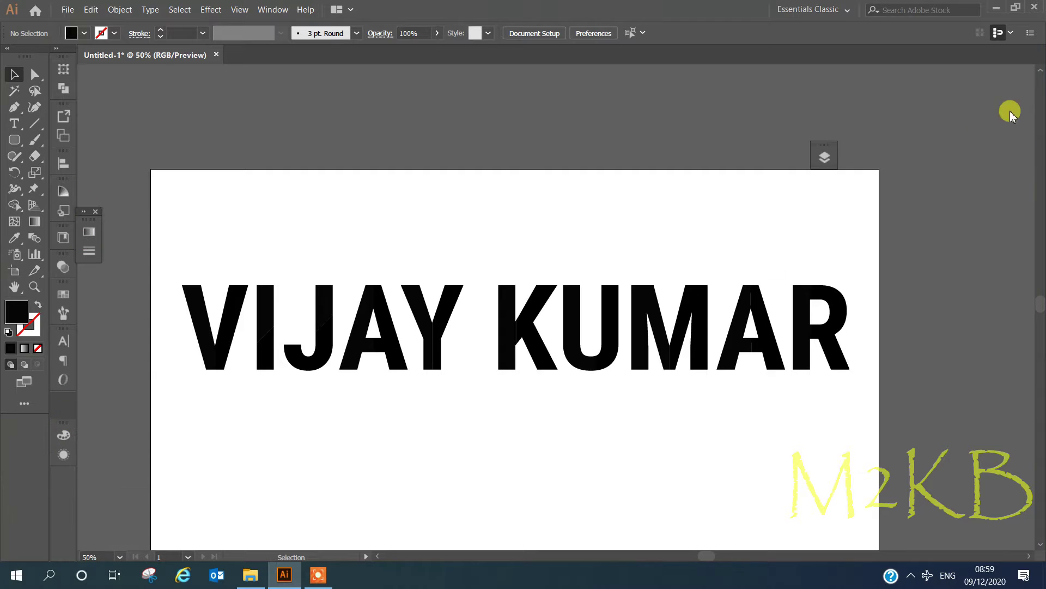
{"action": "left_click", "coordinate": [937, 70]}
{"action": "left_click", "coordinate": [771, 402]}
{"action": "left_click", "coordinate": [772, 403]}
{"action": "left_click", "coordinate": [771, 400]}
{"action": "left_click", "coordinate": [771, 400]}
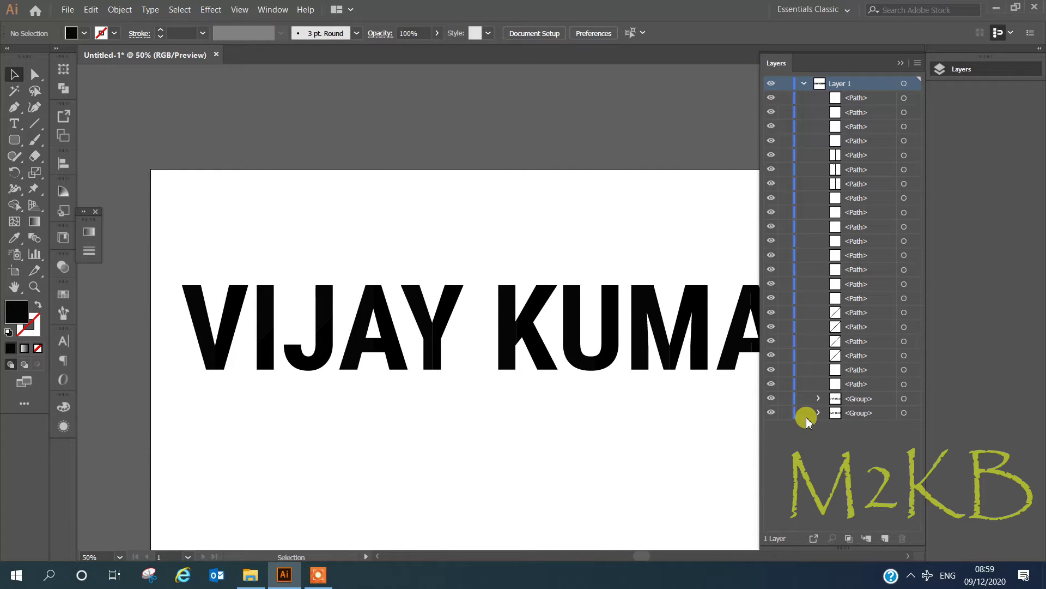
{"action": "left_click", "coordinate": [902, 64]}
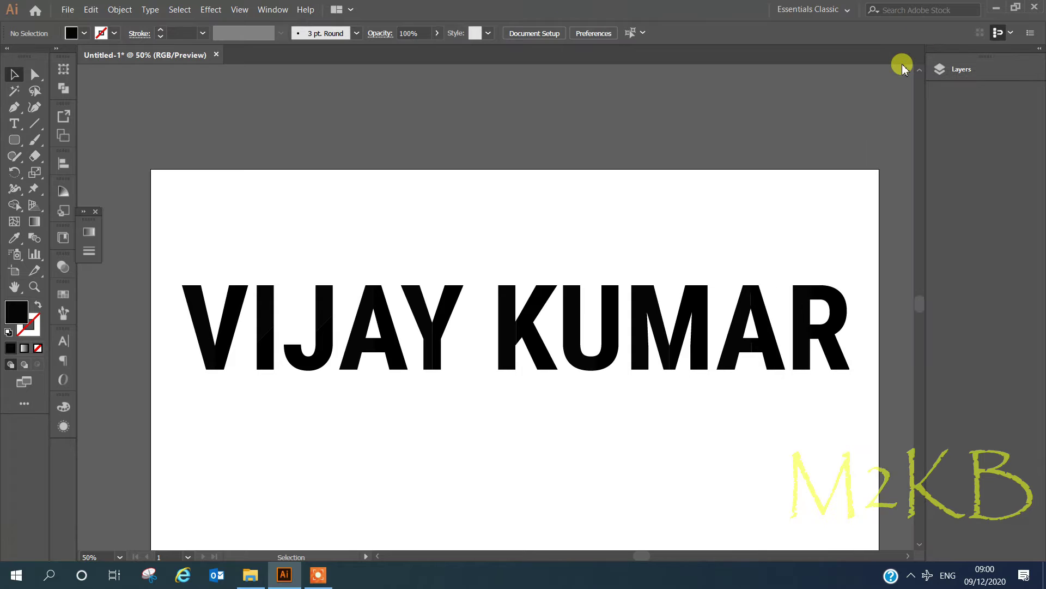
{"action": "left_click", "coordinate": [194, 304]}
{"action": "left_click", "coordinate": [63, 294]}
Open the Basic Graphics_Lines pattern library from the swatch libraries.
{"action": "left_click", "coordinate": [229, 309]}
{"action": "left_click", "coordinate": [88, 528]}
{"action": "mouse_move", "coordinate": [126, 392]}
{"action": "mouse_move", "coordinate": [238, 403]}
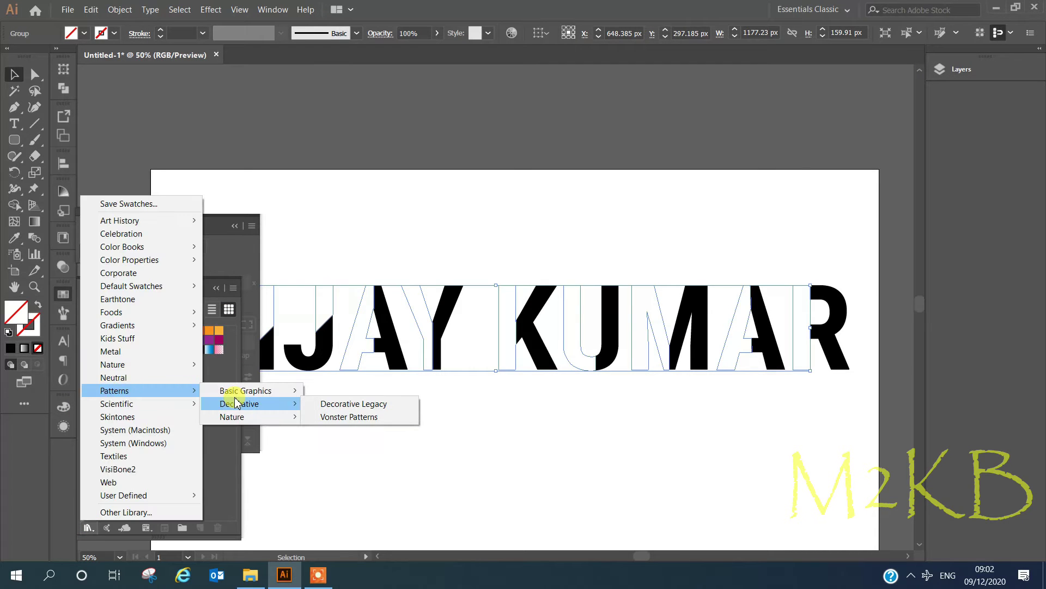
{"action": "left_click", "coordinate": [370, 403]}
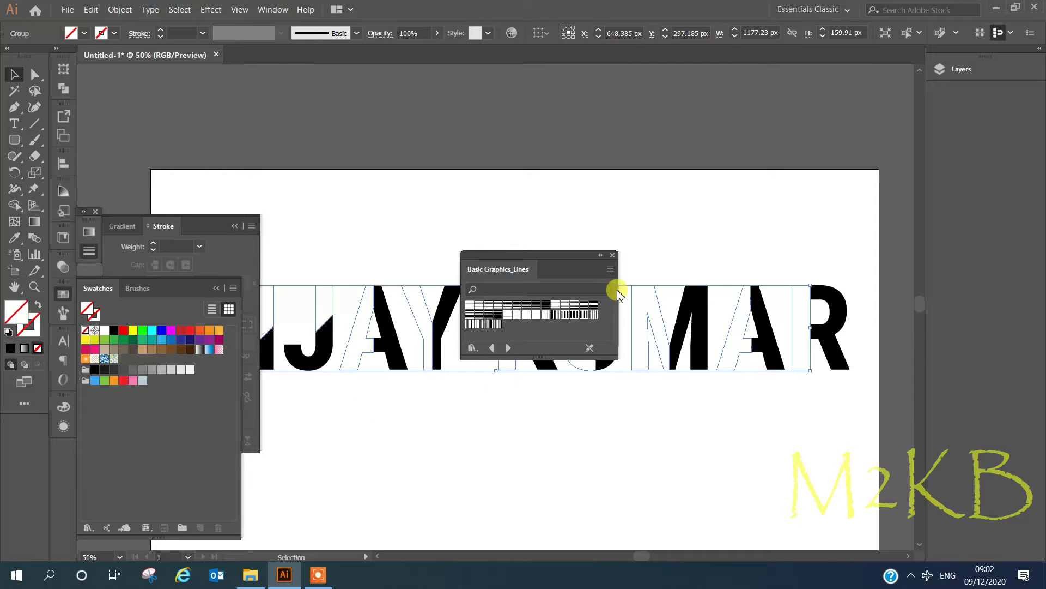
Try several line swatches on the letter pieces, settling on a horizontal stripe pattern.
{"action": "left_click", "coordinate": [574, 305]}
{"action": "left_click", "coordinate": [583, 304]}
{"action": "left_click", "coordinate": [564, 303]}
{"action": "left_click", "coordinate": [536, 300]}
{"action": "left_click", "coordinate": [535, 309]}
{"action": "left_click", "coordinate": [510, 308]}
{"action": "left_click", "coordinate": [488, 305]}
{"action": "left_click", "coordinate": [479, 305]}
{"action": "left_click", "coordinate": [469, 306]}
{"action": "left_click", "coordinate": [489, 308]}
{"action": "left_click", "coordinate": [498, 305]}
{"action": "left_click", "coordinate": [507, 305]}
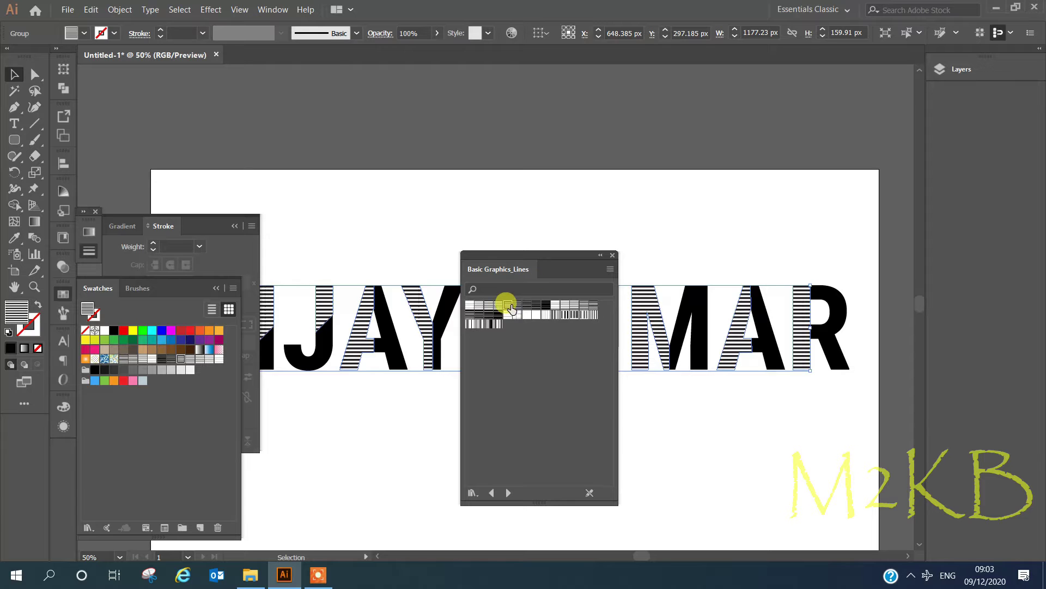
{"action": "left_click", "coordinate": [517, 306]}
{"action": "left_click", "coordinate": [600, 254]}
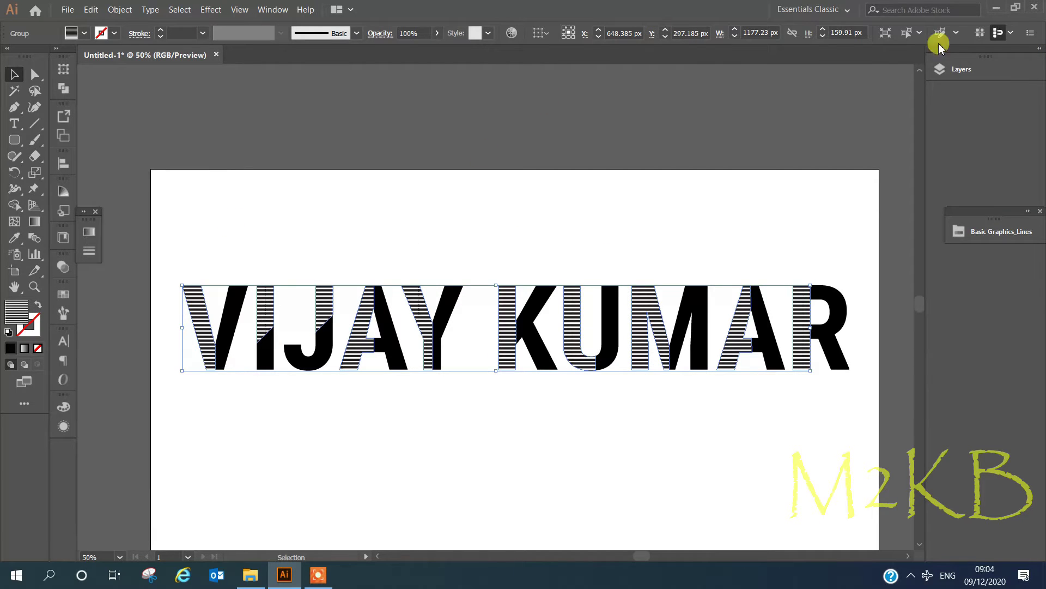
Bring up the Transform panel and select a striped piece of the V.
{"action": "left_click", "coordinate": [273, 10]}
{"action": "left_click", "coordinate": [327, 533]}
{"action": "left_click", "coordinate": [322, 93]}
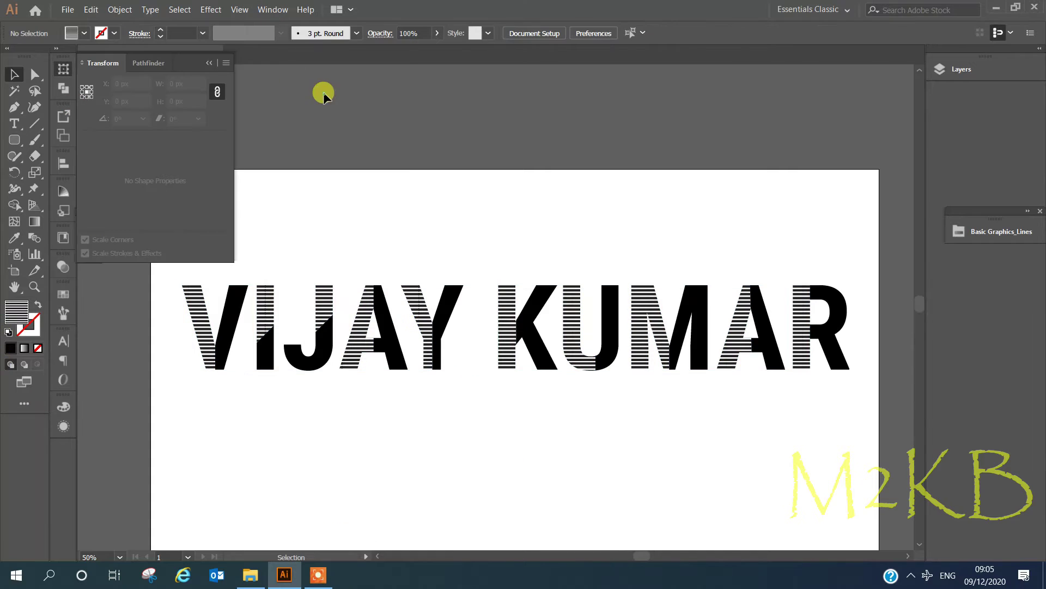
{"action": "left_click", "coordinate": [208, 330]}
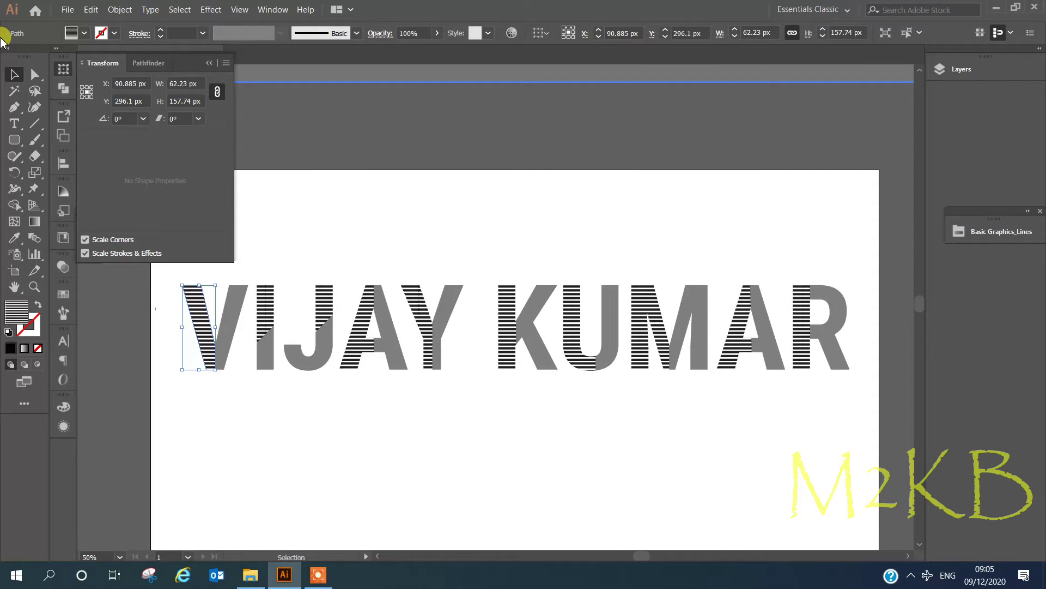
{"action": "left_click", "coordinate": [227, 63]}
{"action": "left_click", "coordinate": [293, 156]}
With Transform Pattern Only on, rotate the group's stripes by 45°.
{"action": "double_click", "coordinate": [420, 323]}
{"action": "left_click", "coordinate": [421, 322]}
{"action": "left_click", "coordinate": [226, 62]}
{"action": "left_click", "coordinate": [125, 118]}
{"action": "type", "text": "45"}
{"action": "key", "text": "Return"}
{"action": "left_click", "coordinate": [512, 210]}
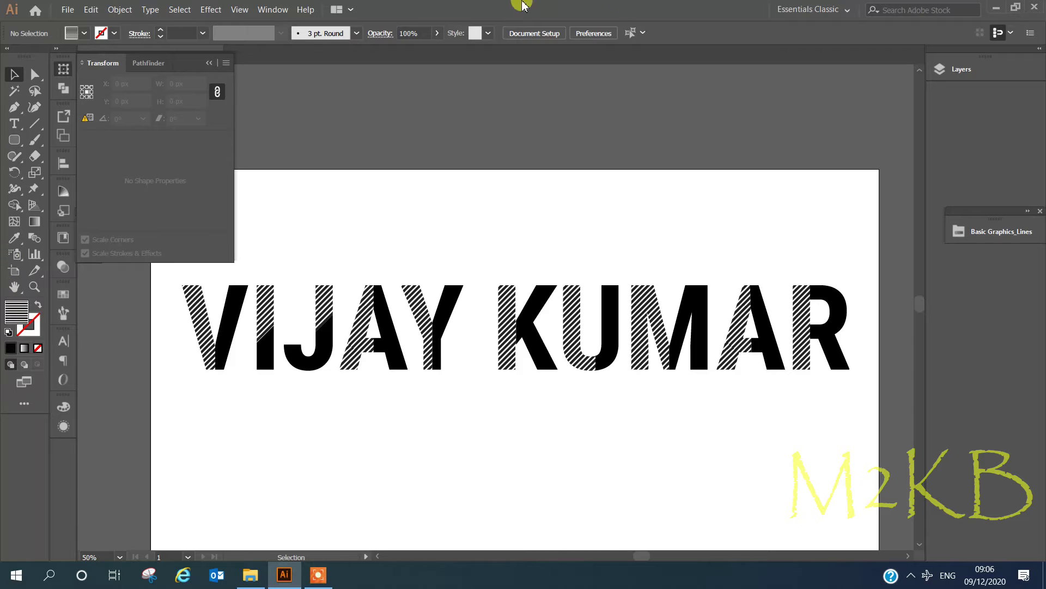
{"action": "left_click", "coordinate": [211, 65]}
{"action": "left_click", "coordinate": [241, 319]}
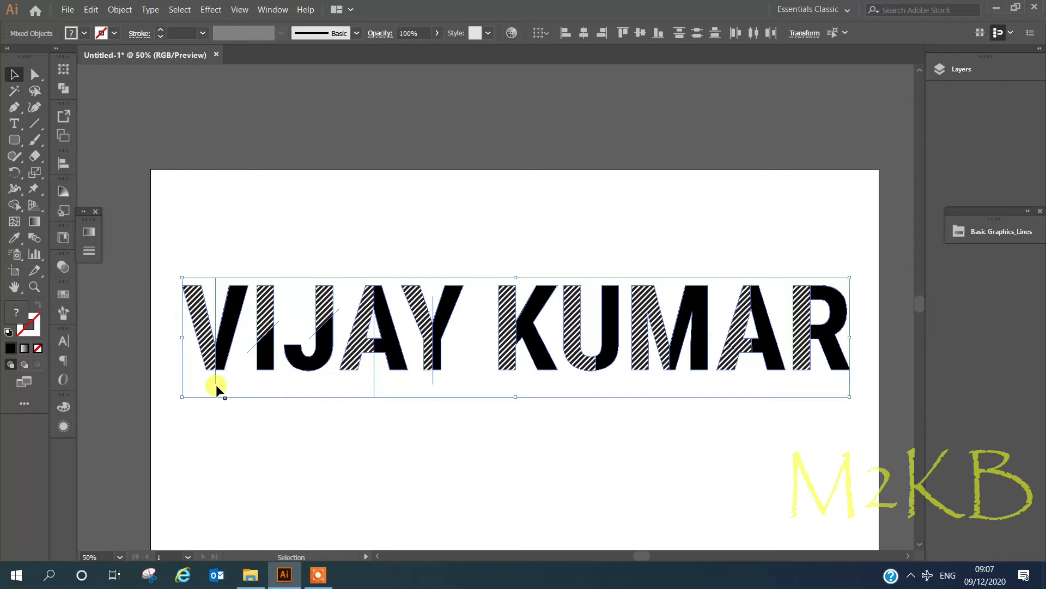
{"action": "key", "text": "Delete"}
{"action": "key", "text": "ctrl+z"}
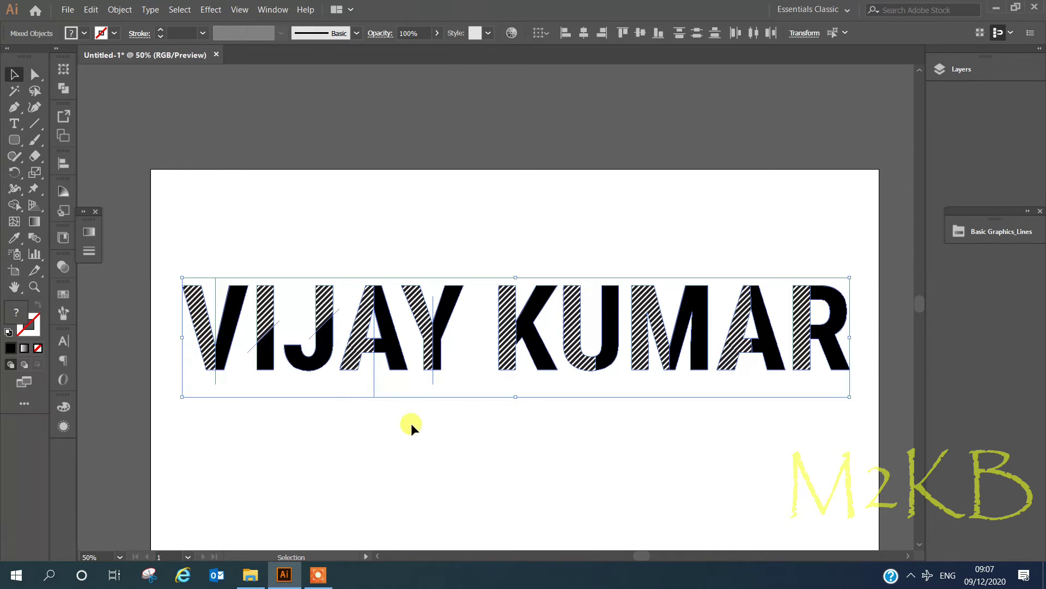
{"action": "left_click", "coordinate": [411, 423]}
{"action": "key", "text": "slash"}
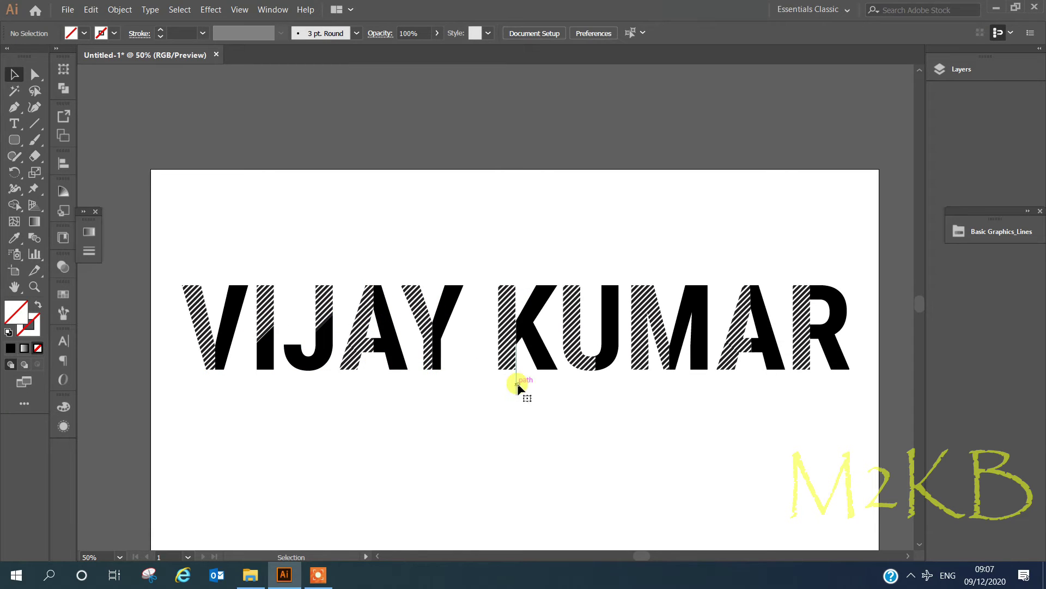
{"action": "left_click", "coordinate": [749, 334]}
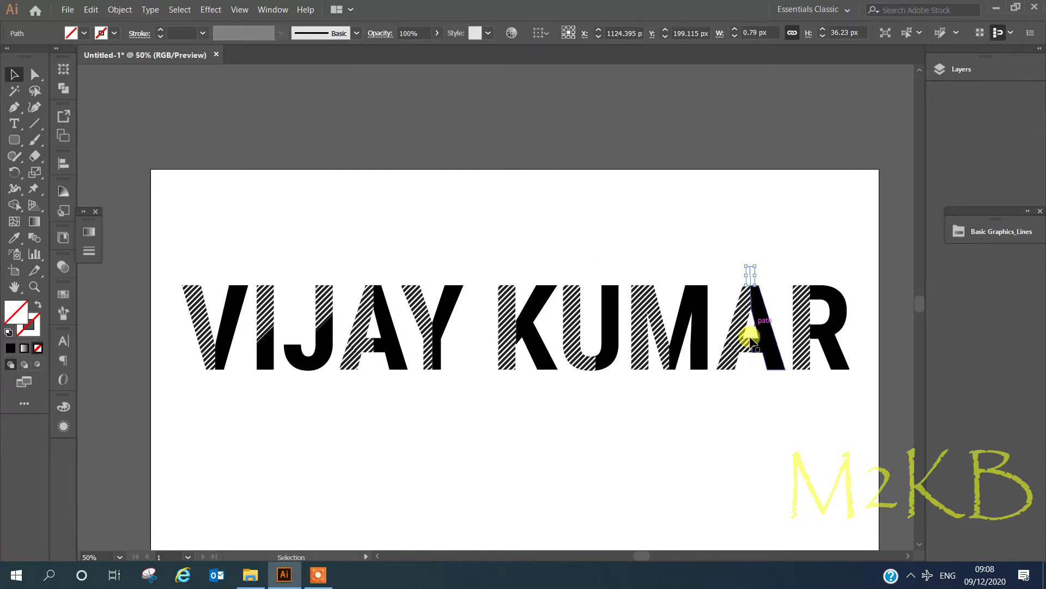
{"action": "left_click", "coordinate": [810, 279]}
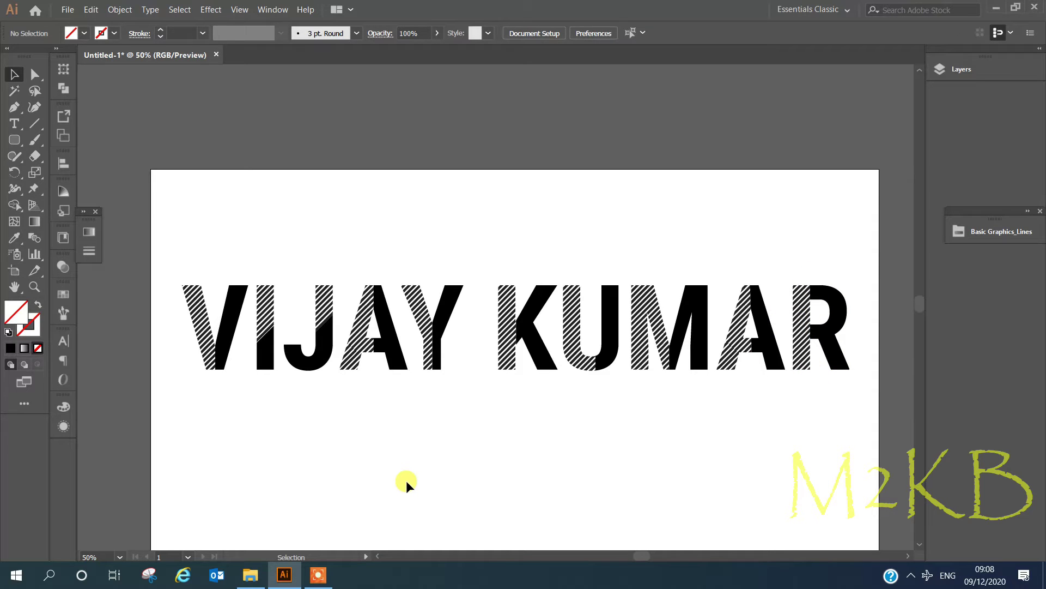
Combine all the hatched lettering artwork into a single group.
{"action": "left_click", "coordinate": [306, 367]}
{"action": "left_click_drag", "start_coordinate": [154, 224], "coordinate": [768, 492]}
{"action": "right_click", "coordinate": [318, 325]}
{"action": "left_click", "coordinate": [349, 398]}
{"action": "left_click", "coordinate": [475, 422]}
{"action": "left_click", "coordinate": [512, 357]}
Apply a 3D Rotate effect with preview, tilting the text to about 33°, 21°, 18°.
{"action": "left_click", "coordinate": [211, 9]}
{"action": "mouse_move", "coordinate": [234, 86]}
{"action": "left_click", "coordinate": [414, 110]}
{"action": "left_click_drag", "start_coordinate": [591, 104], "coordinate": [581, 137]}
{"action": "left_click", "coordinate": [431, 272]}
{"action": "left_click", "coordinate": [571, 108]}
{"action": "left_click_drag", "start_coordinate": [577, 172], "coordinate": [576, 174]}
{"action": "left_click_drag", "start_coordinate": [573, 107], "coordinate": [578, 175]}
{"action": "left_click_drag", "start_coordinate": [577, 140], "coordinate": [580, 137]}
{"action": "left_click_drag", "start_coordinate": [600, 63], "coordinate": [472, 20]}
{"action": "left_click_drag", "start_coordinate": [450, 59], "coordinate": [444, 63]}
Tilt the text by adjusting the Y- and Z-axis 3D Rotate dials and confirm.
{"action": "left_click", "coordinate": [720, 312]}
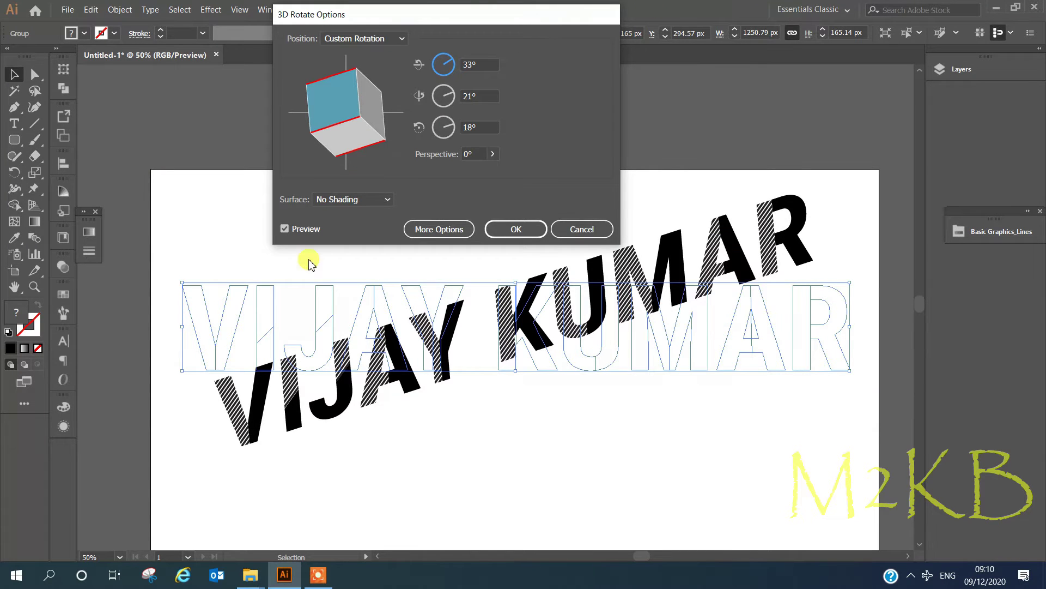
{"action": "left_click_drag", "start_coordinate": [446, 95], "coordinate": [458, 66]}
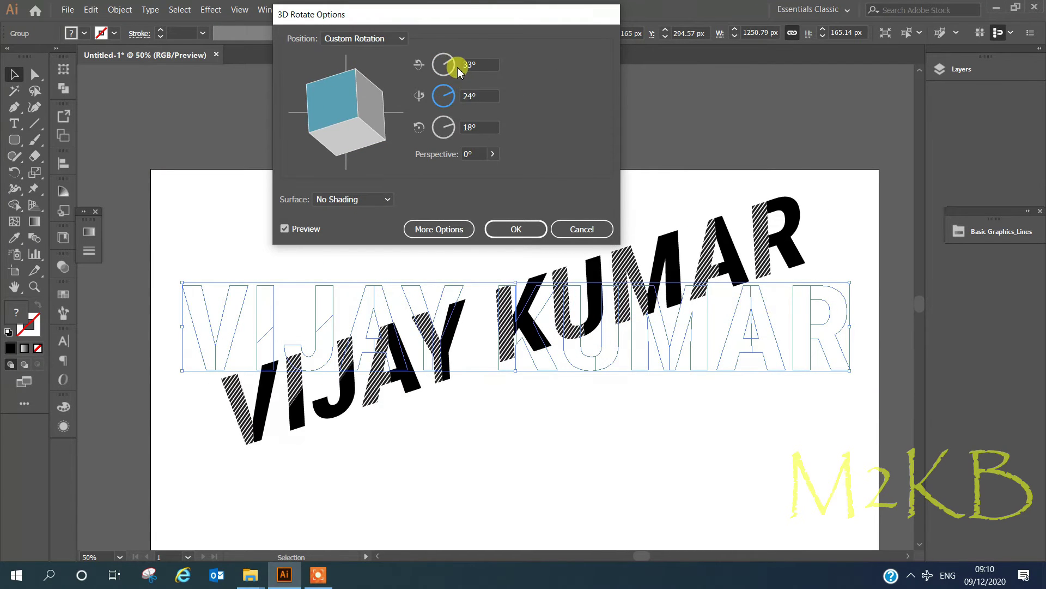
{"action": "left_click_drag", "start_coordinate": [451, 137], "coordinate": [474, 128]}
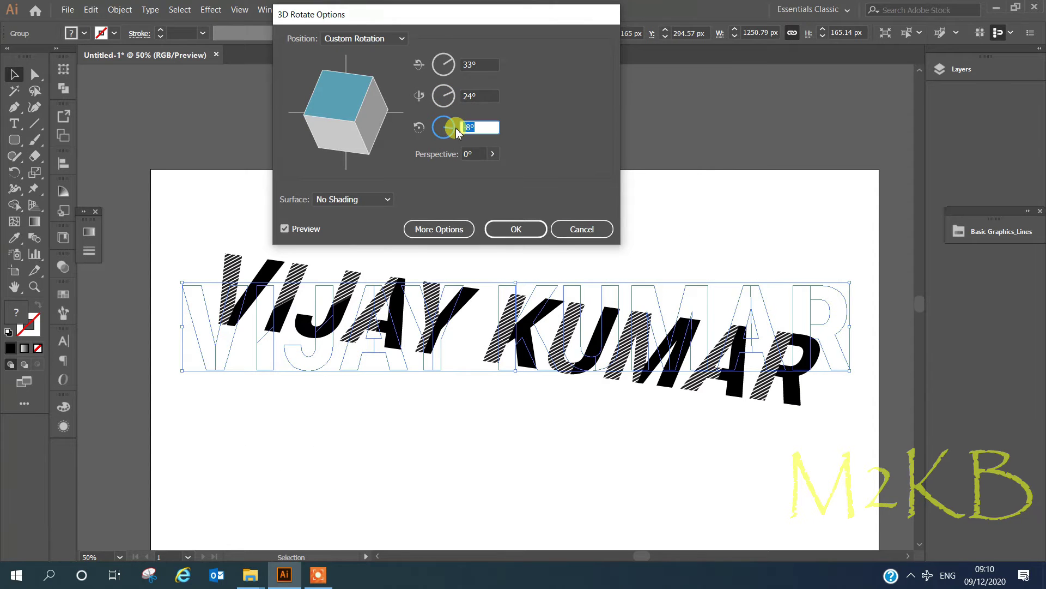
{"action": "key", "text": "Return"}
Reopen 3D Rotate with Preview on and fine-tune the rotation angle.
{"action": "left_click", "coordinate": [211, 9]}
{"action": "mouse_move", "coordinate": [254, 93]}
{"action": "left_click", "coordinate": [383, 115]}
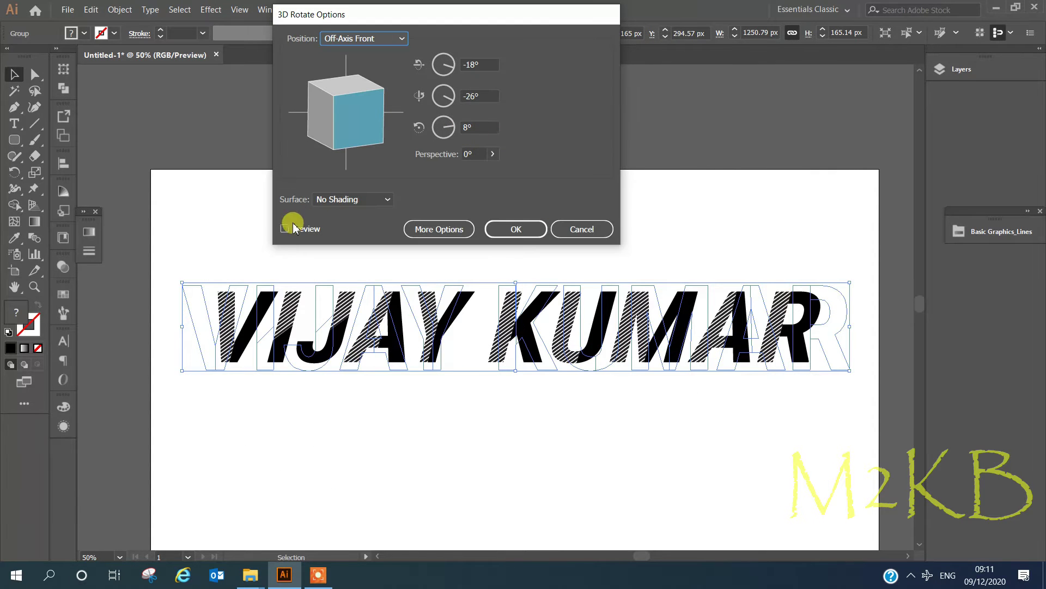
{"action": "left_click", "coordinate": [285, 228]}
{"action": "mouse_move", "coordinate": [450, 131]}
{"action": "left_mouse_down"}
{"action": "mouse_move", "coordinate": [445, 94]}
{"action": "mouse_move", "coordinate": [457, 68]}
{"action": "mouse_move", "coordinate": [450, 94]}
{"action": "mouse_move", "coordinate": [446, 47]}
{"action": "mouse_move", "coordinate": [456, 129]}
{"action": "left_mouse_up"}
Scale the kraft paper image to fit the 1366x768 px artboard.
{"action": "left_click_drag", "start_coordinate": [232, 164], "coordinate": [303, 292]}
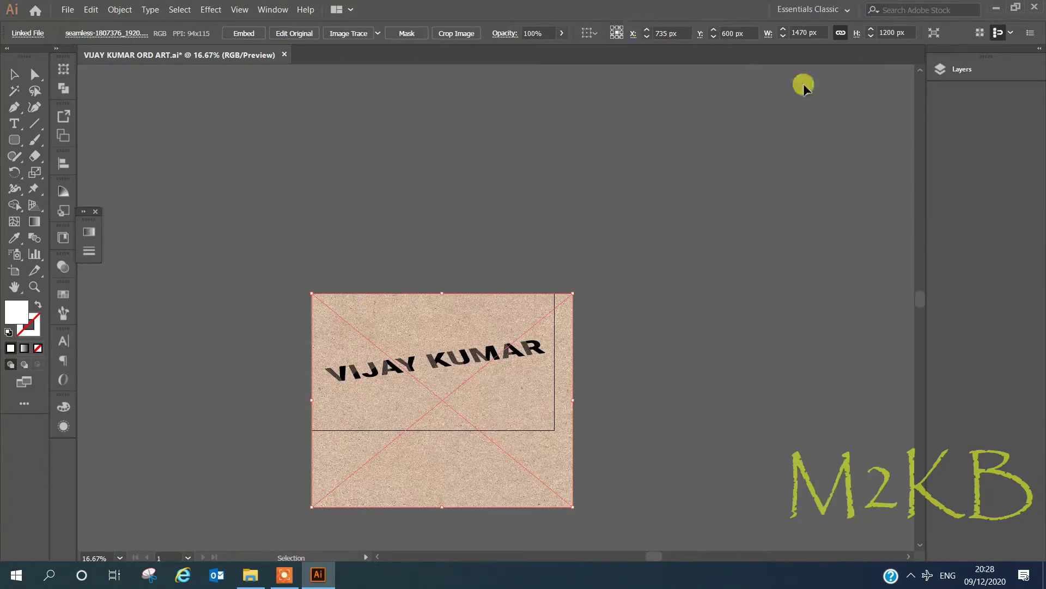
{"action": "left_click", "coordinate": [63, 87]}
{"action": "left_click", "coordinate": [64, 163]}
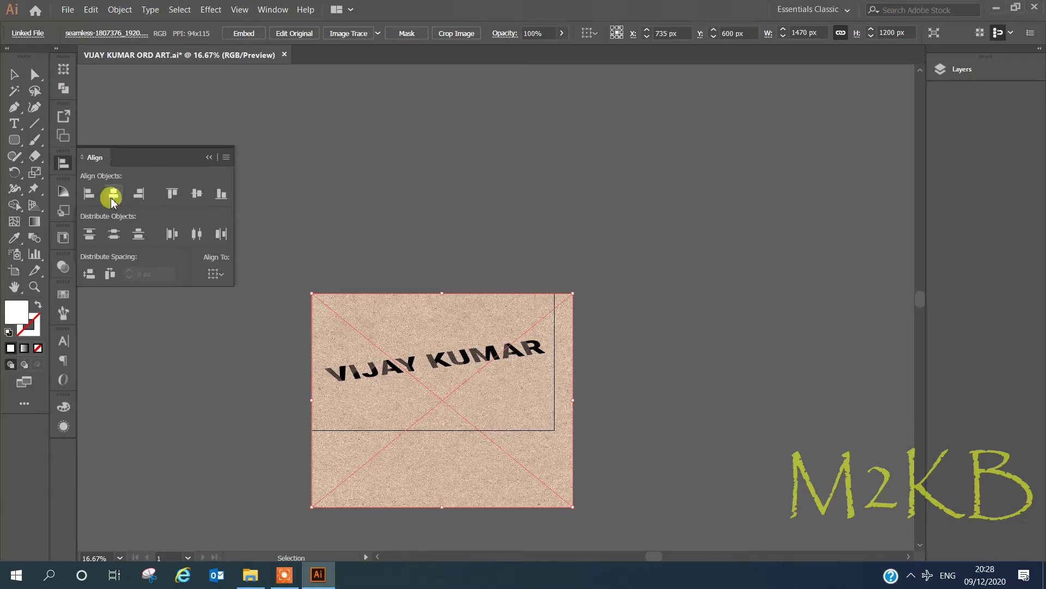
{"action": "left_click_drag", "start_coordinate": [442, 507], "coordinate": [442, 430]}
{"action": "left_click_drag", "start_coordinate": [571, 359], "coordinate": [553, 355]}
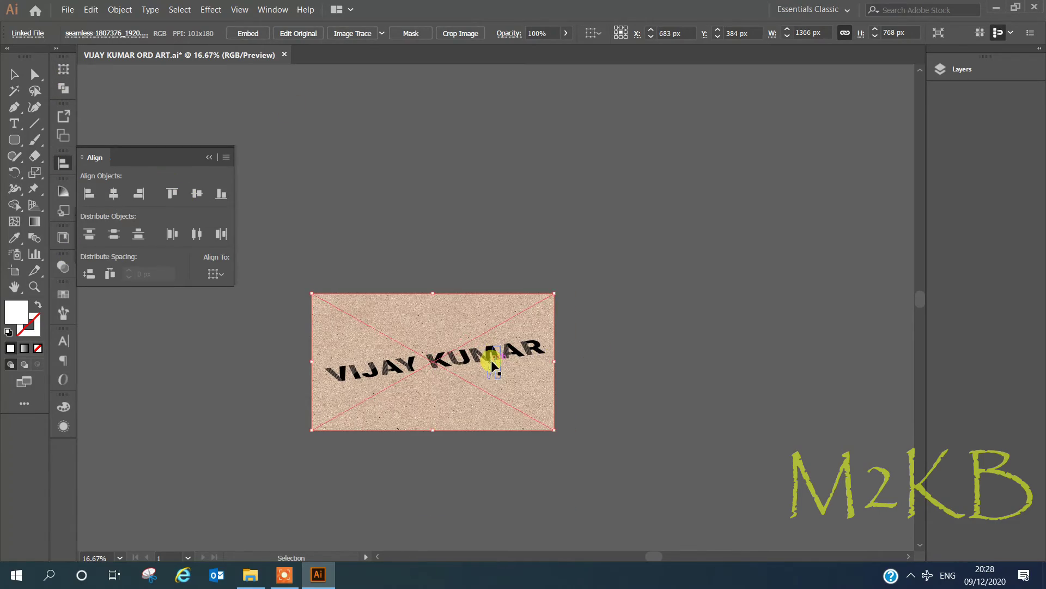
{"action": "key", "text": "ctrl+equal"}
{"action": "key", "text": "ctrl+equal"}
Lock the paper background layer and select the tilted text group.
{"action": "left_click", "coordinate": [941, 69]}
{"action": "left_click", "coordinate": [787, 183]}
{"action": "left_click", "coordinate": [901, 83]}
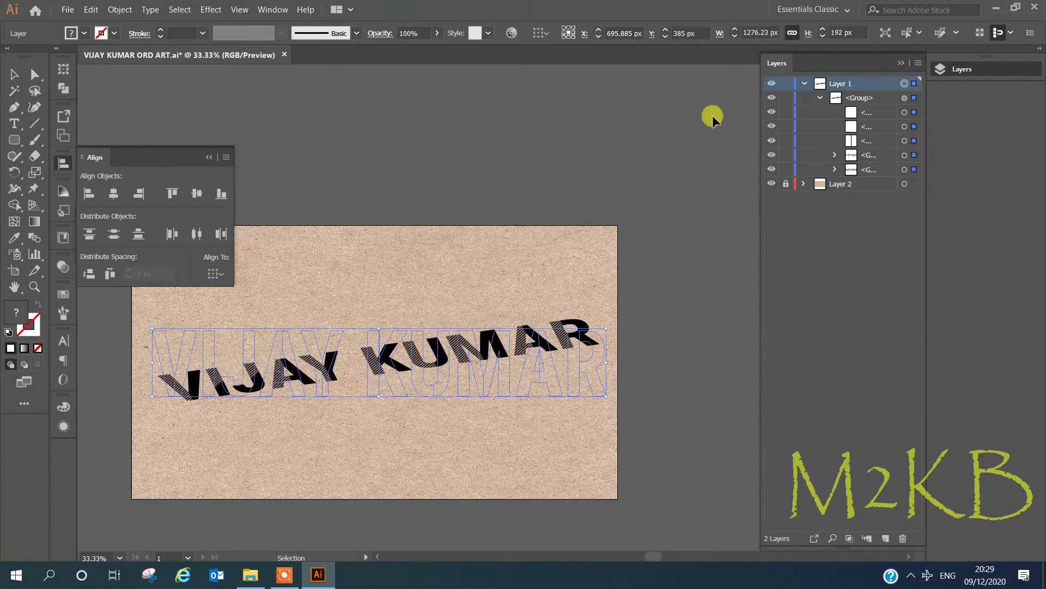
{"action": "scroll", "coordinate": [408, 330], "scroll_direction": "up", "scroll_amount": 1}
{"action": "left_click", "coordinate": [209, 157]}
{"action": "right_click", "coordinate": [310, 333]}
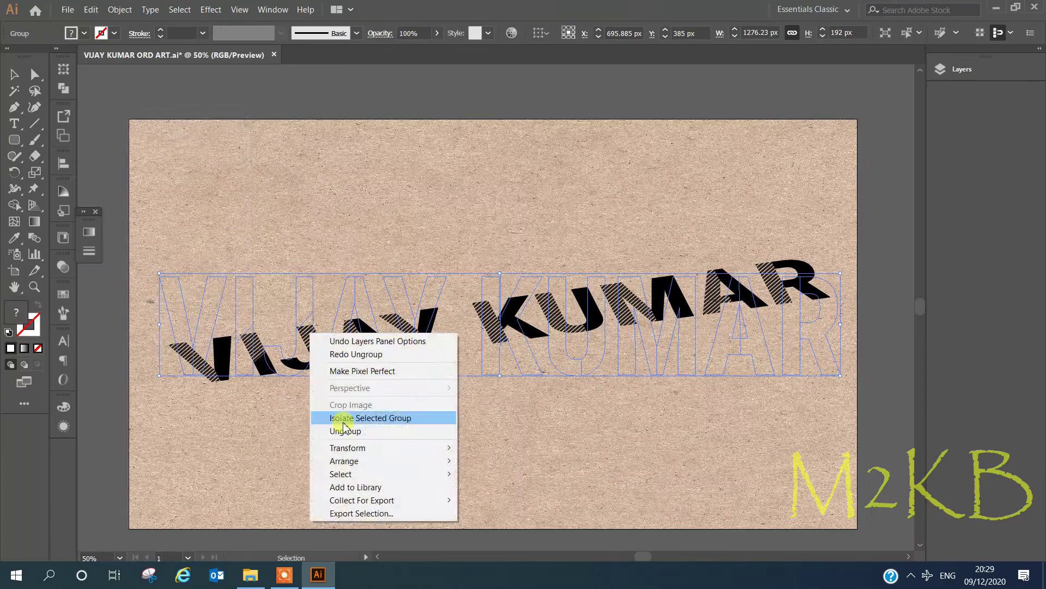
Paste a copy of the text in front, nudge it down, and fill it white.
{"action": "left_click", "coordinate": [67, 9]}
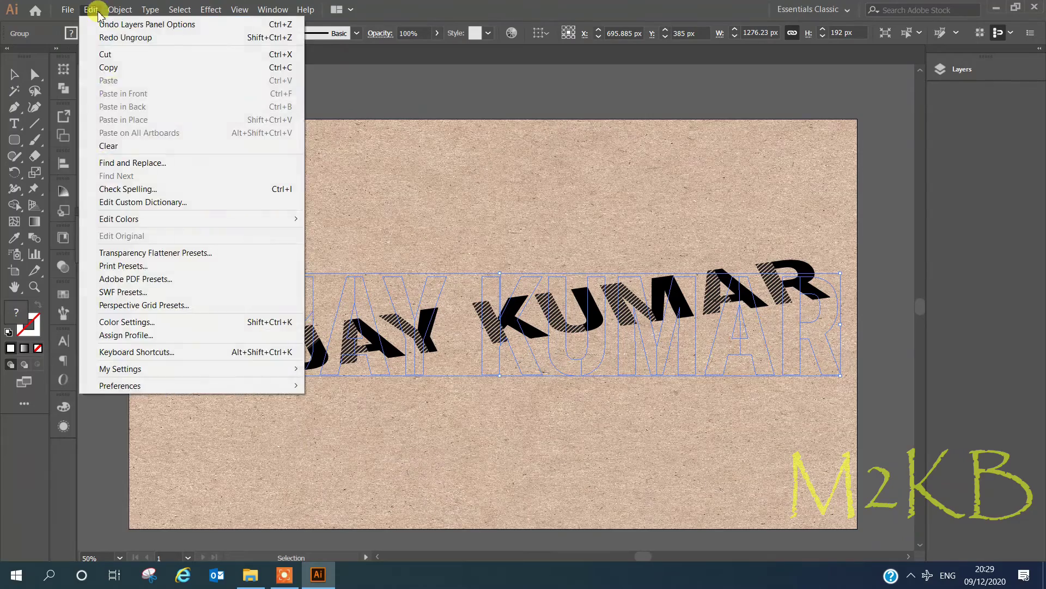
{"action": "left_click", "coordinate": [100, 89]}
{"action": "key", "text": "shift+Down"}
{"action": "key", "text": "shift+Down"}
{"action": "double_click", "coordinate": [16, 310]}
{"action": "left_click", "coordinate": [51, 75]}
{"action": "left_click", "coordinate": [378, 80]}
Try ungrouping the white copy, undo it, and deselect.
{"action": "right_click", "coordinate": [649, 192]}
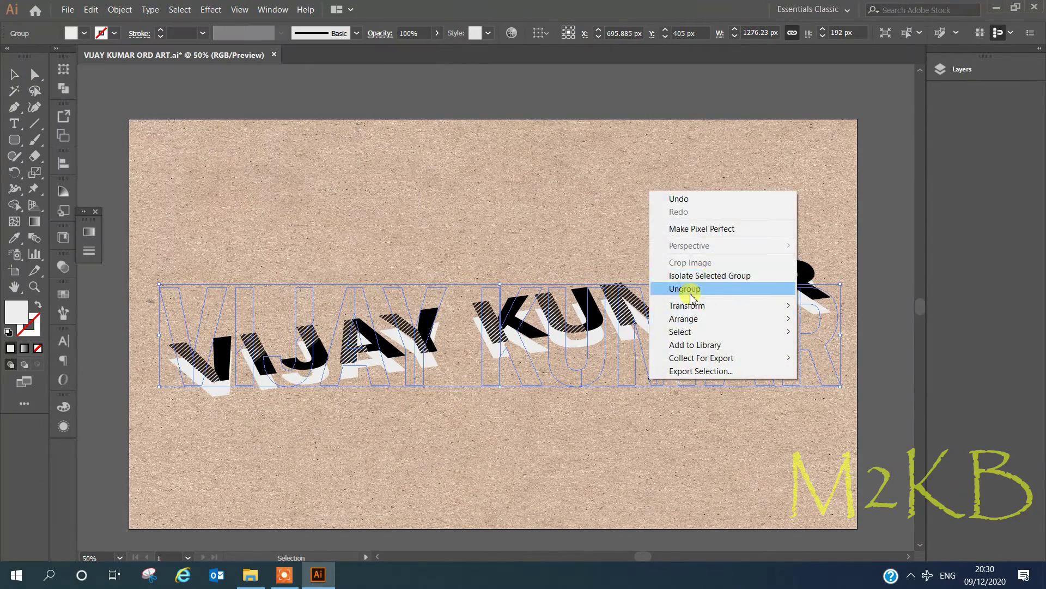
{"action": "left_click", "coordinate": [696, 290]}
{"action": "key", "text": "ctrl+z"}
{"action": "left_click", "coordinate": [205, 439]}
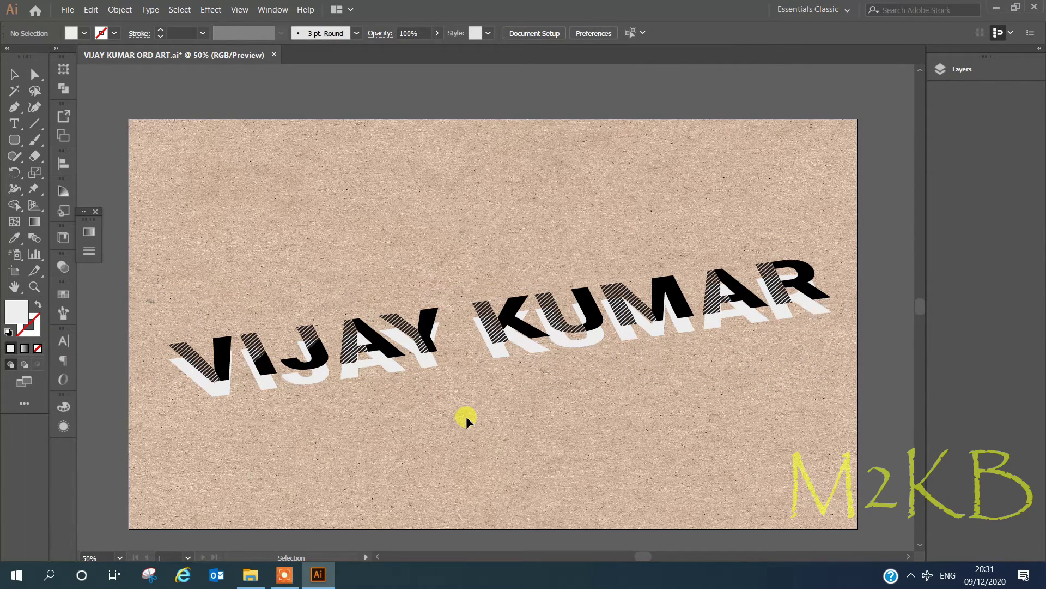
Place the white copy below the black text and set some of its pieces' fill to None.
{"action": "left_click_drag", "start_coordinate": [732, 276], "coordinate": [482, 397]}
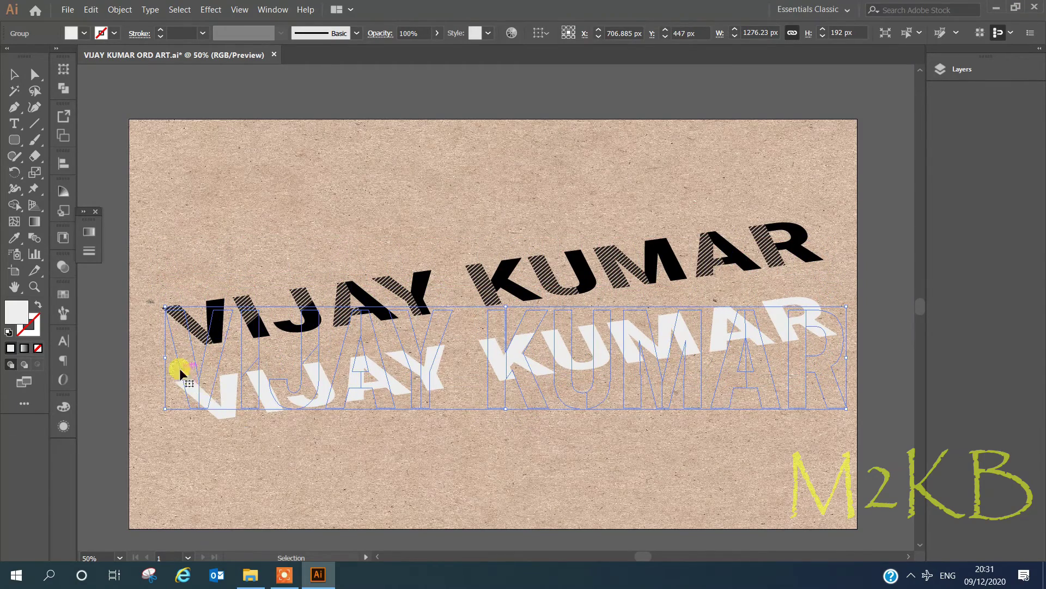
{"action": "left_click_drag", "start_coordinate": [189, 374], "coordinate": [191, 376]}
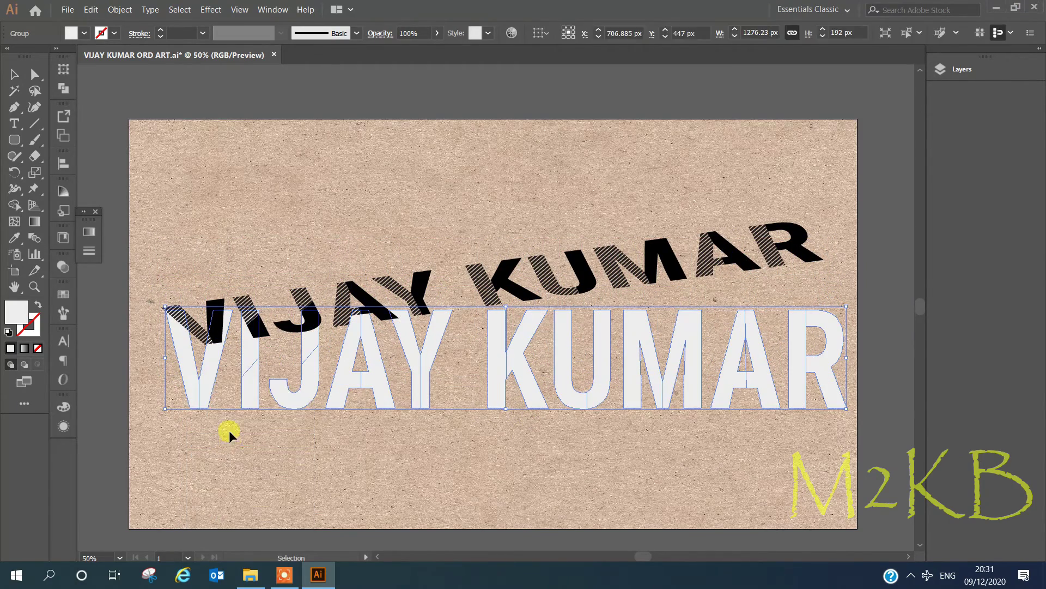
{"action": "key", "text": "ctrl+z"}
{"action": "double_click", "coordinate": [186, 375]}
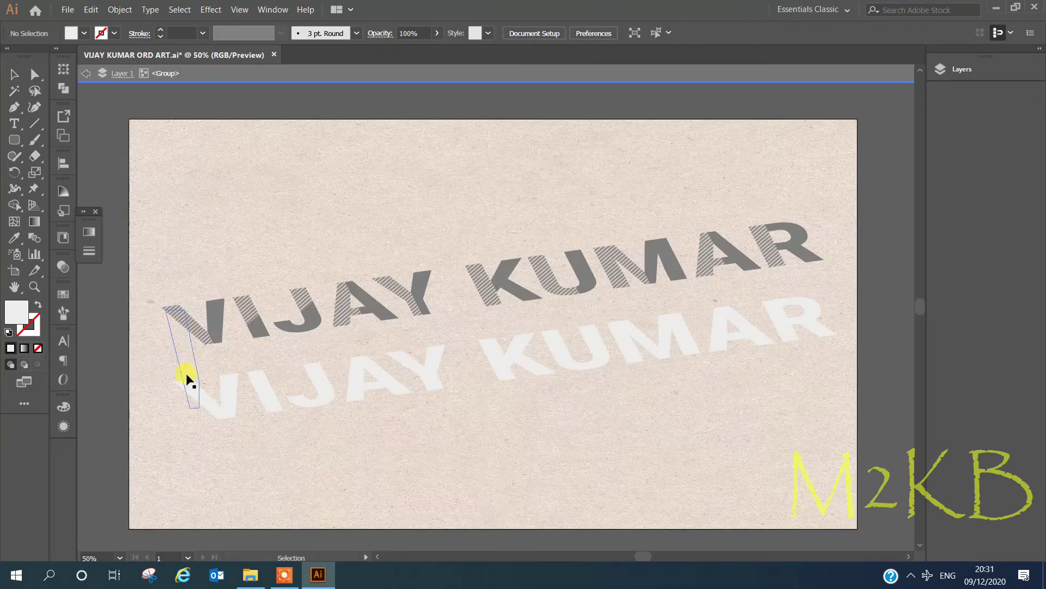
{"action": "left_click", "coordinate": [193, 377]}
{"action": "left_click", "coordinate": [38, 348]}
{"action": "left_click", "coordinate": [490, 388]}
{"action": "double_click", "coordinate": [469, 386]}
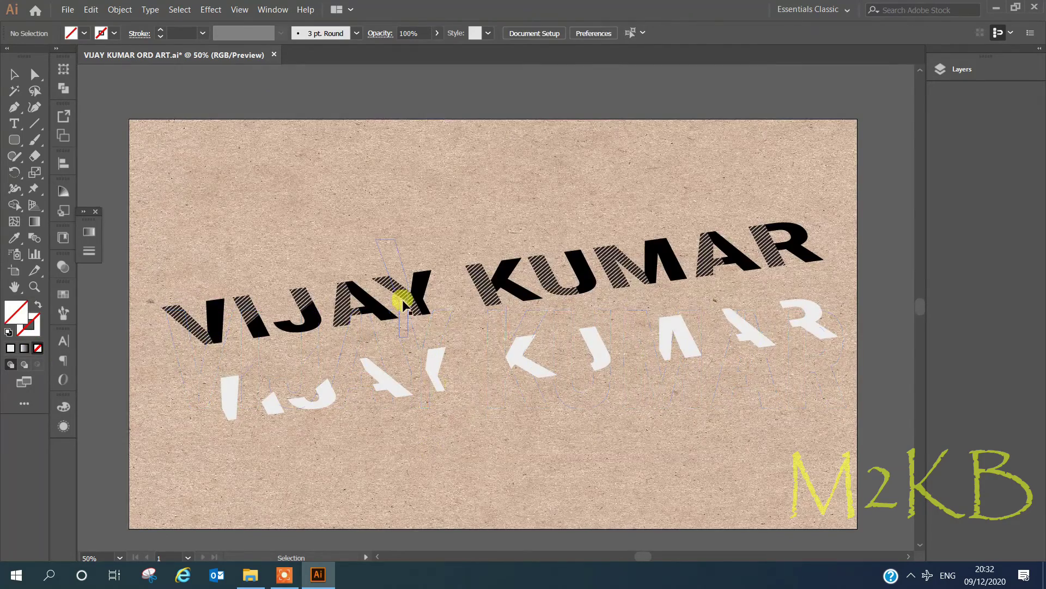
{"action": "left_click", "coordinate": [444, 323]}
{"action": "key", "text": "shift+Down"}
{"action": "key", "text": "shift+Down"}
{"action": "key", "text": "shift+Down"}
{"action": "key", "text": "shift+Down"}
{"action": "key", "text": "shift+Down"}
{"action": "key", "text": "shift+Down"}
{"action": "key", "text": "shift+Down"}
{"action": "key", "text": "shift+Down"}
{"action": "key", "text": "shift+Down"}
{"action": "key", "text": "shift+Down"}
{"action": "key", "text": "shift+Down"}
{"action": "key", "text": "shift+Down"}
{"action": "key", "text": "shift+Down"}
{"action": "key", "text": "shift+Down"}
{"action": "key", "text": "shift+Down"}
{"action": "key", "text": "shift+Down"}
{"action": "key", "text": "shift+Down"}
{"action": "key", "text": "shift+Down"}
{"action": "key", "text": "shift+Up"}
{"action": "key", "text": "shift+Up"}
{"action": "key", "text": "shift+Up"}
{"action": "key", "text": "shift+Up"}
{"action": "key", "text": "shift+Up"}
{"action": "key", "text": "shift+Right"}
{"action": "key", "text": "shift+Right"}
{"action": "key", "text": "shift+Right"}
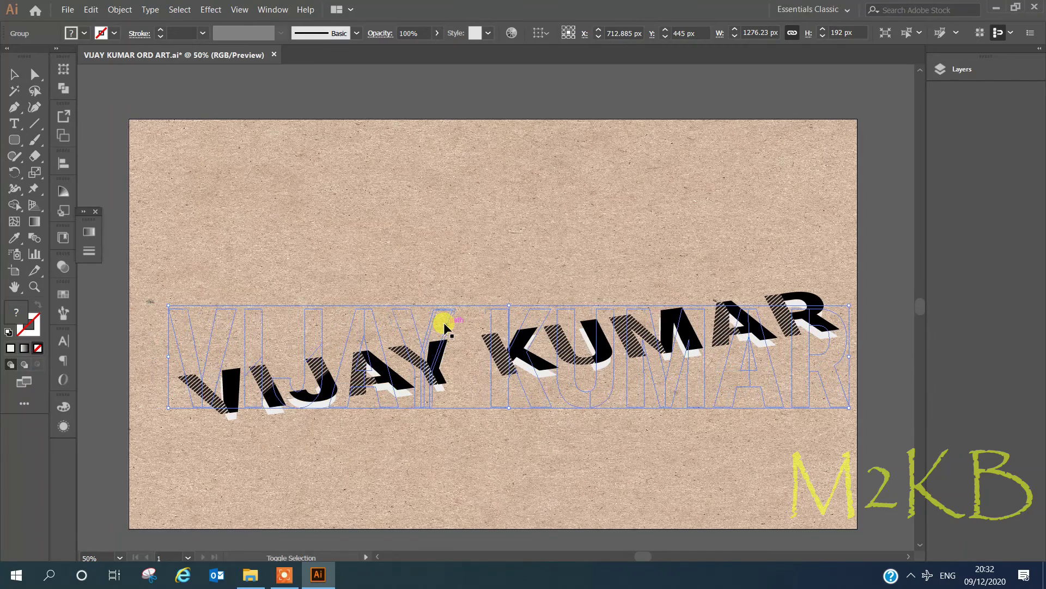
{"action": "key", "text": "shift+Up"}
{"action": "left_click", "coordinate": [444, 322]}
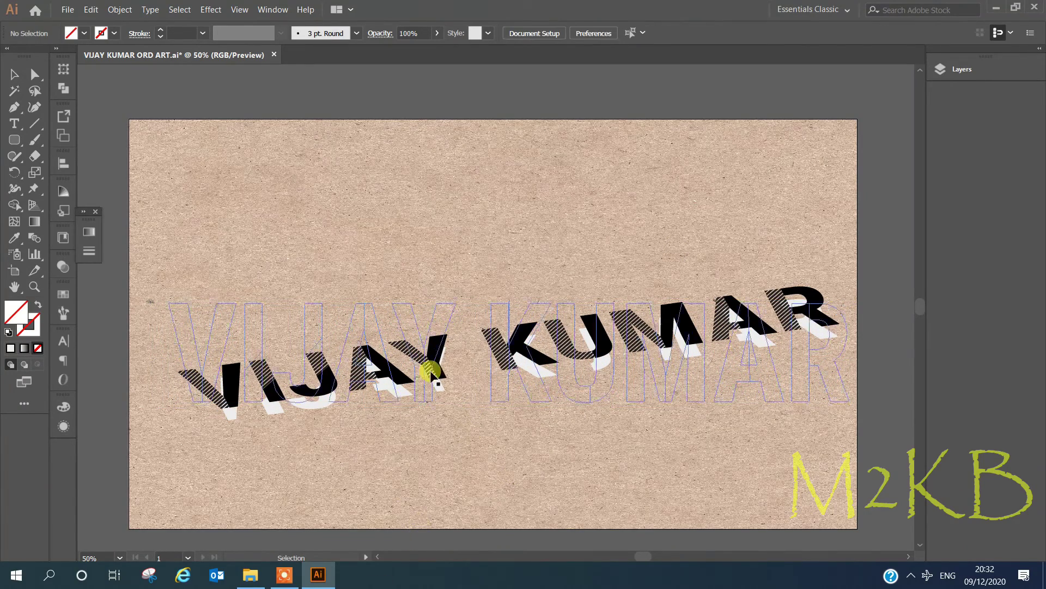
Fine-tune the text group's position with Shift+arrow nudges so the white pieces peek out.
{"action": "left_click", "coordinate": [298, 413]}
{"action": "key", "text": "shift+Up"}
{"action": "key", "text": "shift+Up"}
{"action": "key", "text": "shift+Up"}
{"action": "key", "text": "shift+Up"}
{"action": "key", "text": "shift+Up"}
{"action": "key", "text": "shift+Up"}
{"action": "key", "text": "shift+Up"}
{"action": "key", "text": "shift+Up"}
{"action": "key", "text": "shift+Up"}
{"action": "key", "text": "shift+Up"}
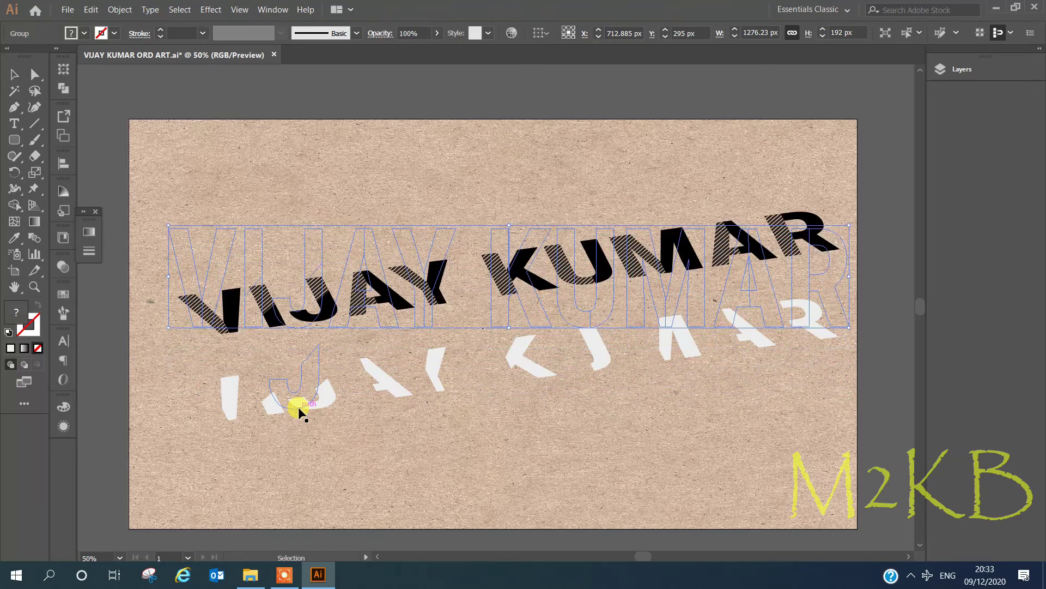
{"action": "key", "text": "shift+Down"}
{"action": "key", "text": "shift+Down"}
{"action": "key", "text": "shift+Down"}
{"action": "key", "text": "shift+Down"}
{"action": "key", "text": "shift+Left"}
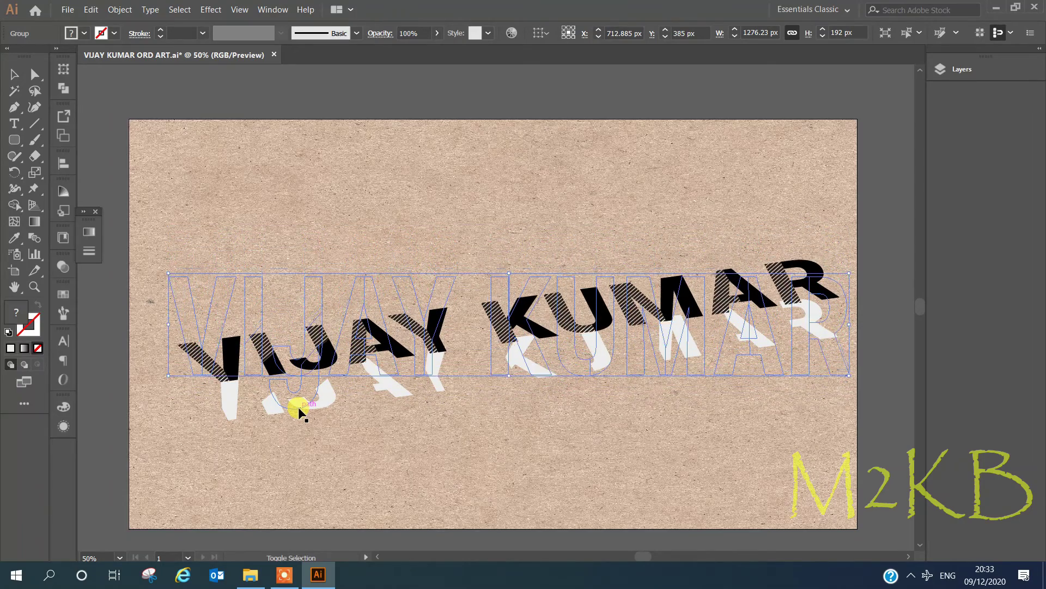
{"action": "left_click", "coordinate": [456, 417]}
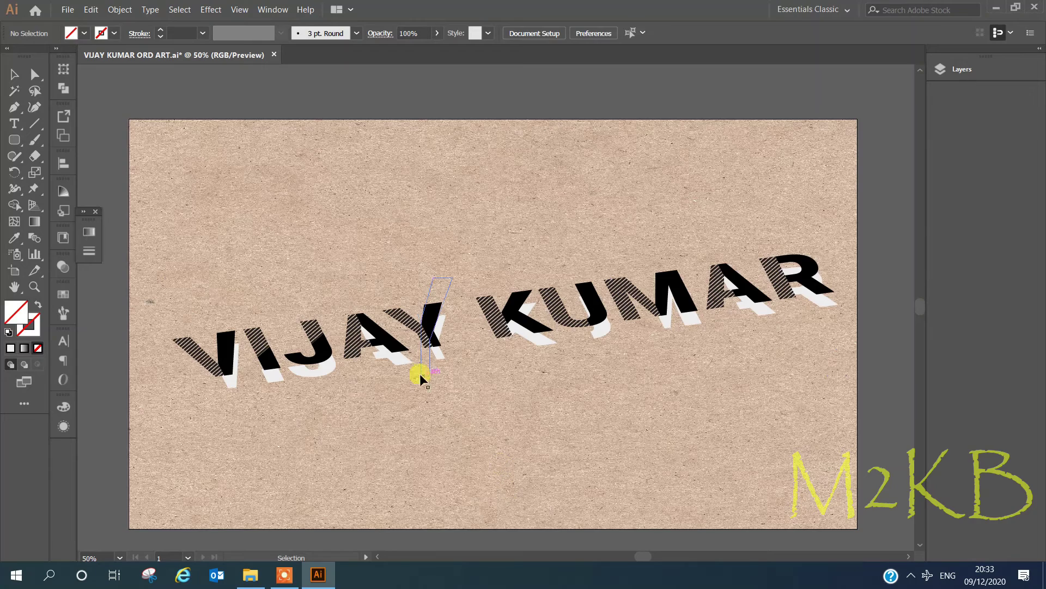
Add a Stylize > Drop Shadow effect to the text group from the Appearance panel.
{"action": "right_click", "coordinate": [830, 376]}
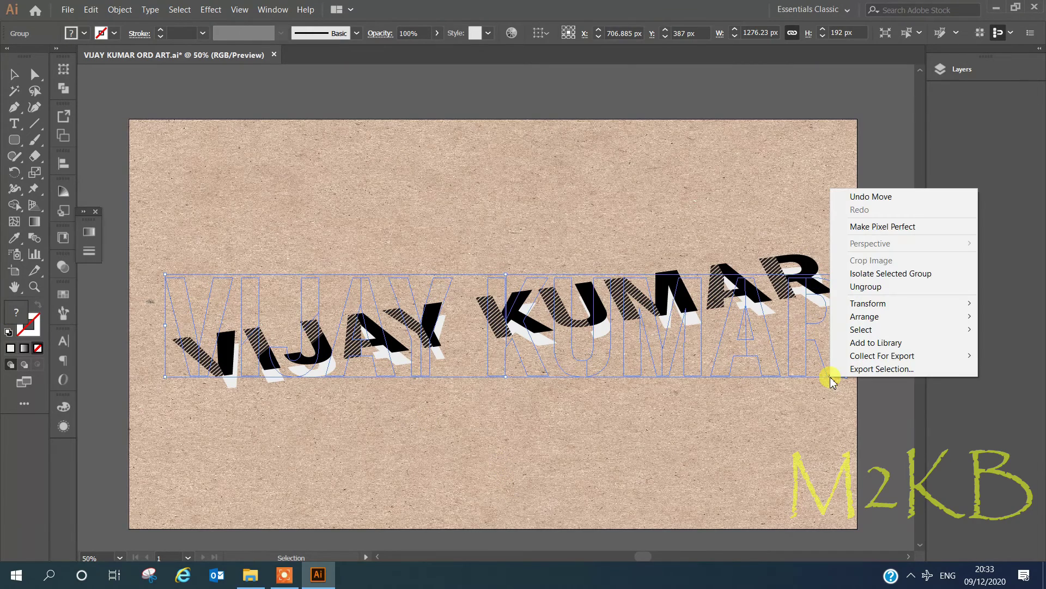
{"action": "left_click", "coordinate": [64, 296]}
{"action": "left_click", "coordinate": [63, 426]}
{"action": "left_click", "coordinate": [125, 543]}
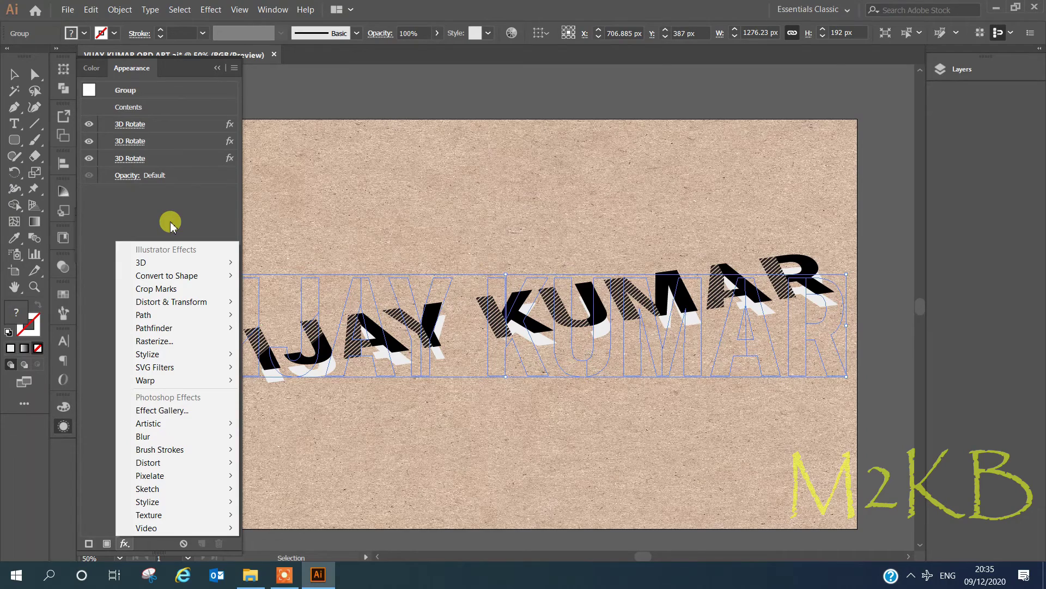
{"action": "left_click", "coordinate": [299, 355]}
{"action": "left_click", "coordinate": [219, 69]}
{"action": "left_click", "coordinate": [606, 384]}
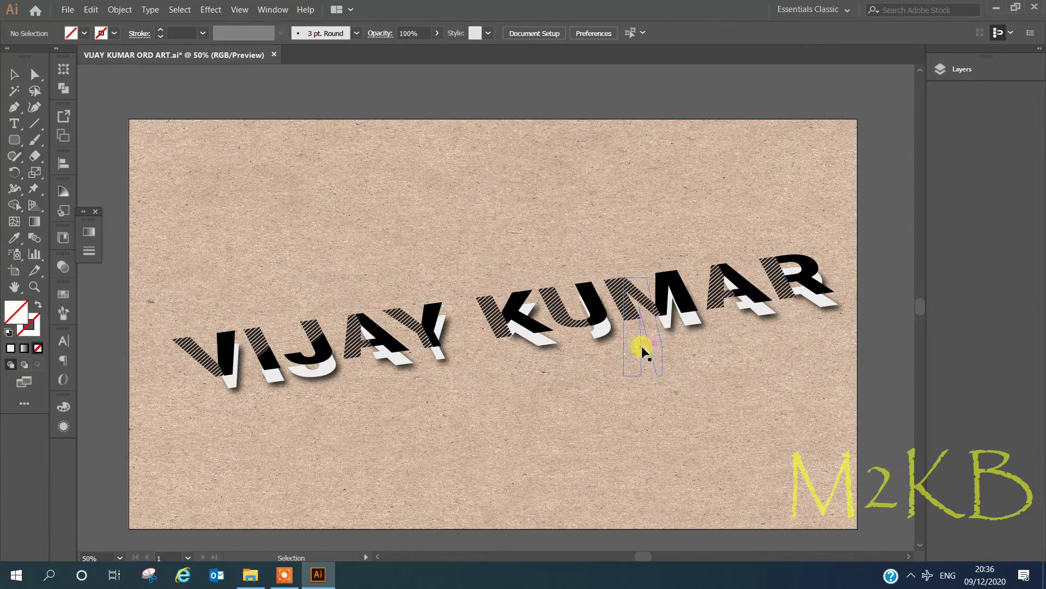
Show the Layers panel and nudge the text group down slightly.
{"action": "key", "text": "F7"}
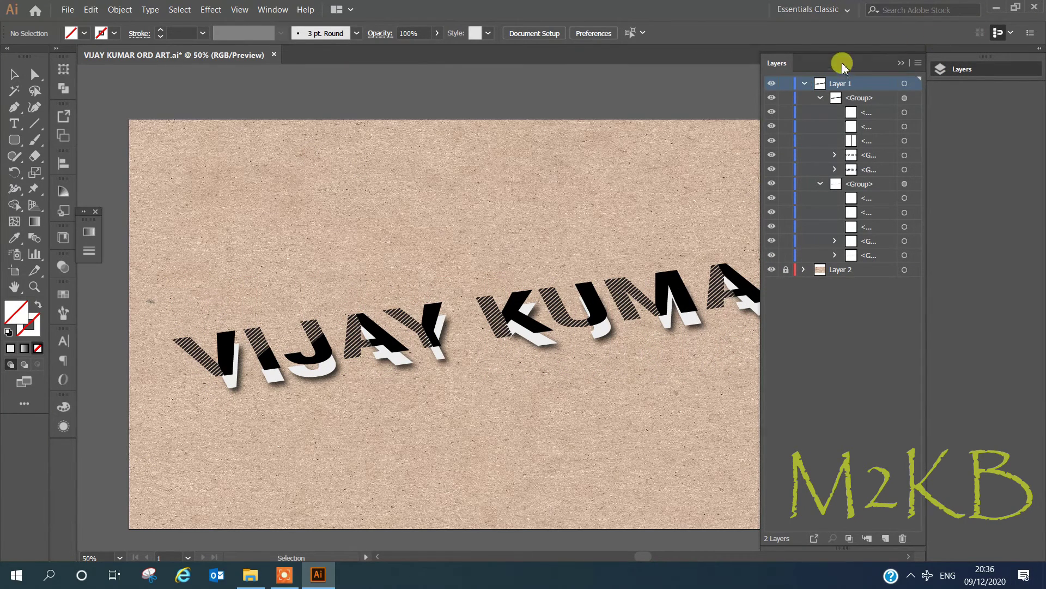
{"action": "left_click", "coordinate": [715, 313]}
{"action": "key", "text": "Down"}
{"action": "key", "text": "Down"}
{"action": "key", "text": "Down"}
{"action": "key", "text": "Down"}
{"action": "key", "text": "Down"}
{"action": "key", "text": "Down"}
{"action": "key", "text": "Down"}
{"action": "key", "text": "Down"}
{"action": "key", "text": "Down"}
{"action": "key", "text": "Down"}
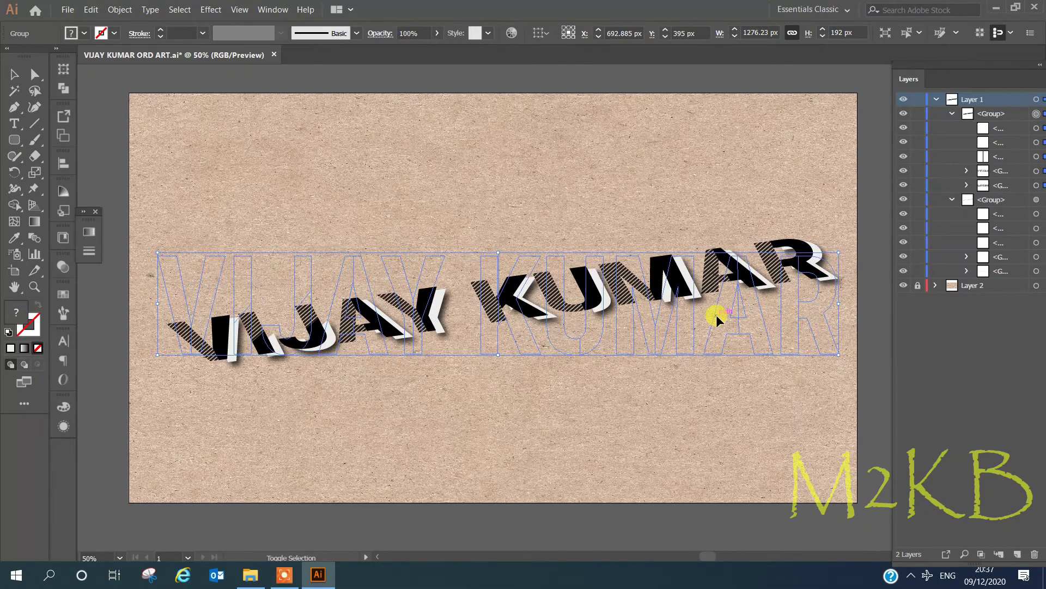
{"action": "left_click", "coordinate": [187, 397]}
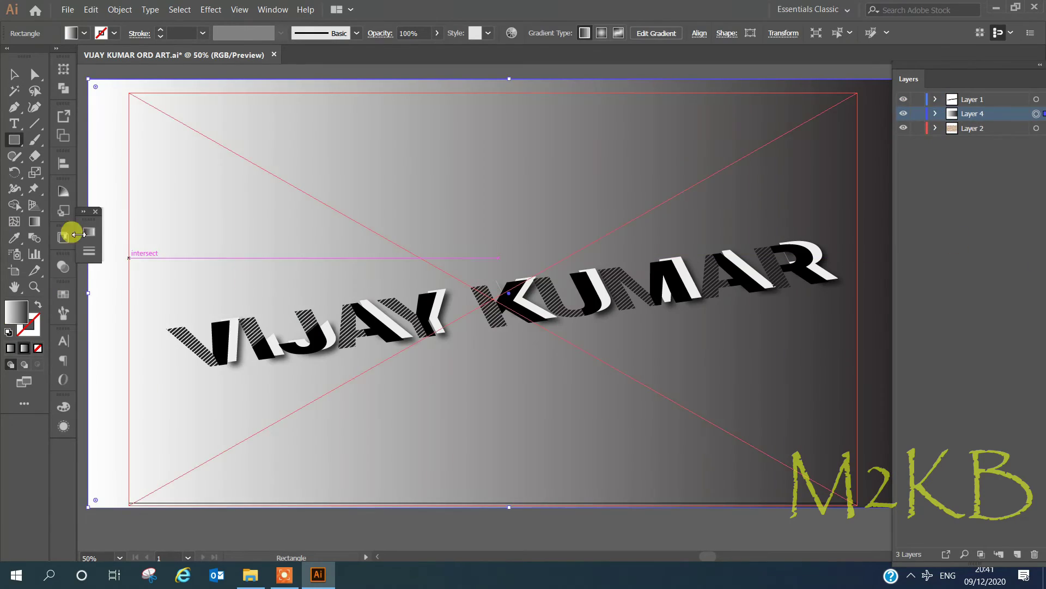
Make the overlay gradient radial with its midpoint near 60%.
{"action": "left_click", "coordinate": [88, 231]}
{"action": "left_click_drag", "start_coordinate": [180, 320], "coordinate": [196, 321]}
{"action": "left_click", "coordinate": [187, 247]}
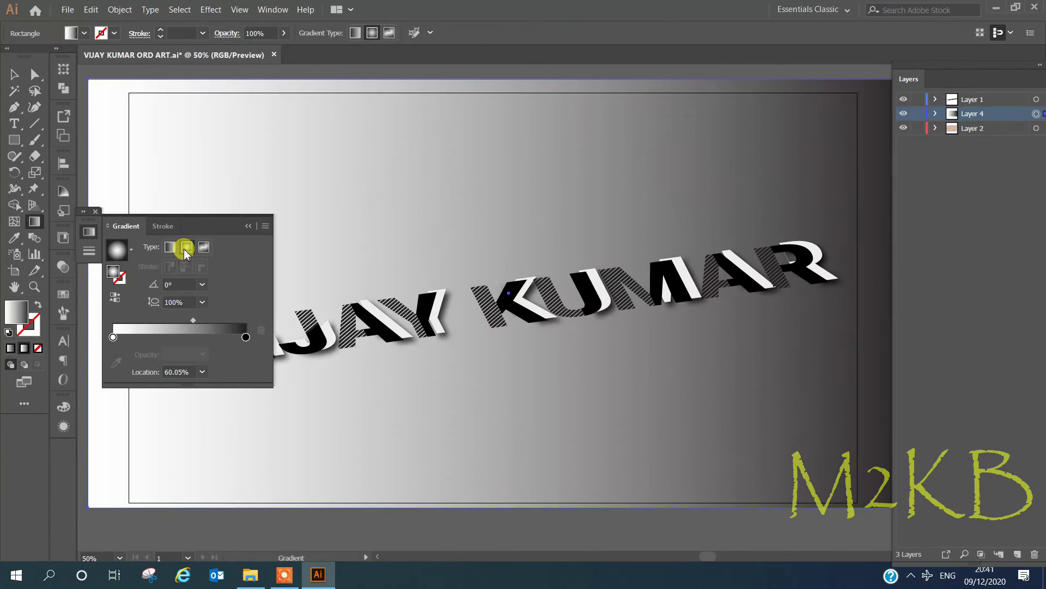
Lower the overlay's opacity to 9%, undoing a trial freeform gradient along the way.
{"action": "left_click", "coordinate": [283, 32]}
{"action": "left_click_drag", "start_coordinate": [260, 52], "coordinate": [234, 52]}
{"action": "left_click", "coordinate": [283, 32]}
{"action": "left_click_drag", "start_coordinate": [193, 320], "coordinate": [152, 326]}
{"action": "left_click", "coordinate": [204, 249]}
{"action": "left_click", "coordinate": [436, 222]}
{"action": "key", "text": "ctrl+z"}
{"action": "key", "text": "ctrl+z"}
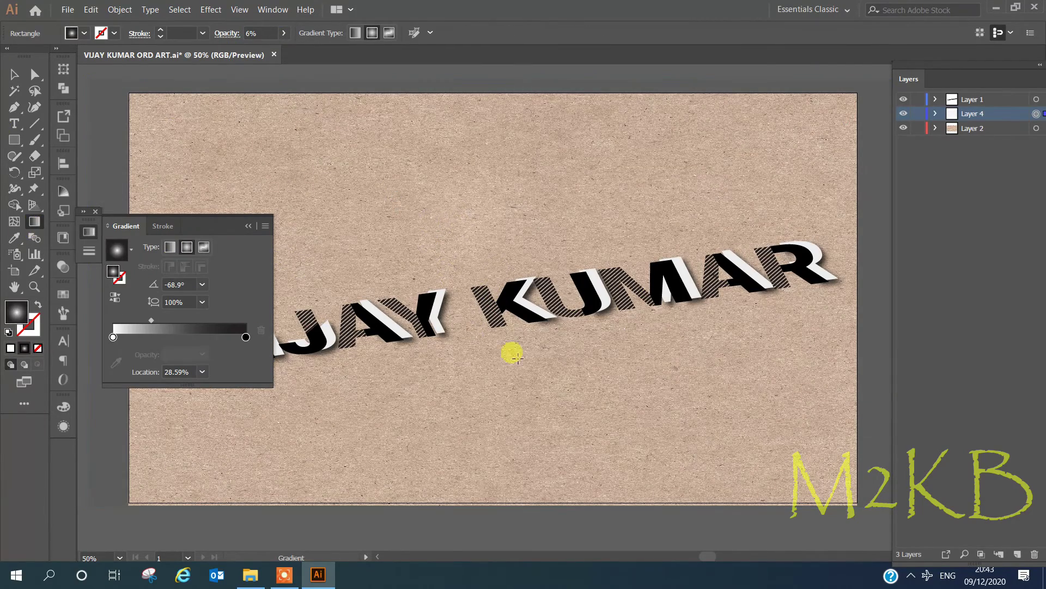
{"action": "left_click", "coordinate": [284, 33]}
{"action": "left_click_drag", "start_coordinate": [234, 51], "coordinate": [239, 52]}
Reshape the radial shading across the artboard and draw a new artboard-sized rectangle.
{"action": "left_click", "coordinate": [248, 227]}
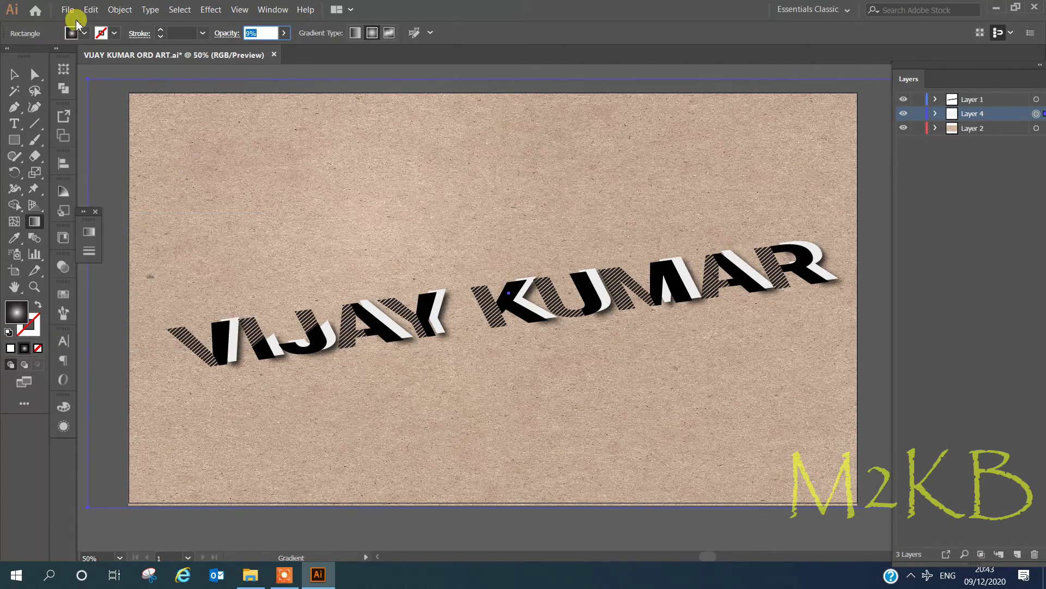
{"action": "left_click_drag", "start_coordinate": [81, 79], "coordinate": [486, 302]}
{"action": "key", "text": "m"}
{"action": "mouse_move", "coordinate": [138, 97]}
{"action": "left_mouse_down"}
{"action": "mouse_move", "coordinate": [343, 243]}
{"action": "mouse_move", "coordinate": [852, 496]}
{"action": "left_mouse_up"}
Turn the new rectangle into a black-stroked border in Layer 1, fitted to the artboard with a thicker stroke.
{"action": "left_click", "coordinate": [28, 325]}
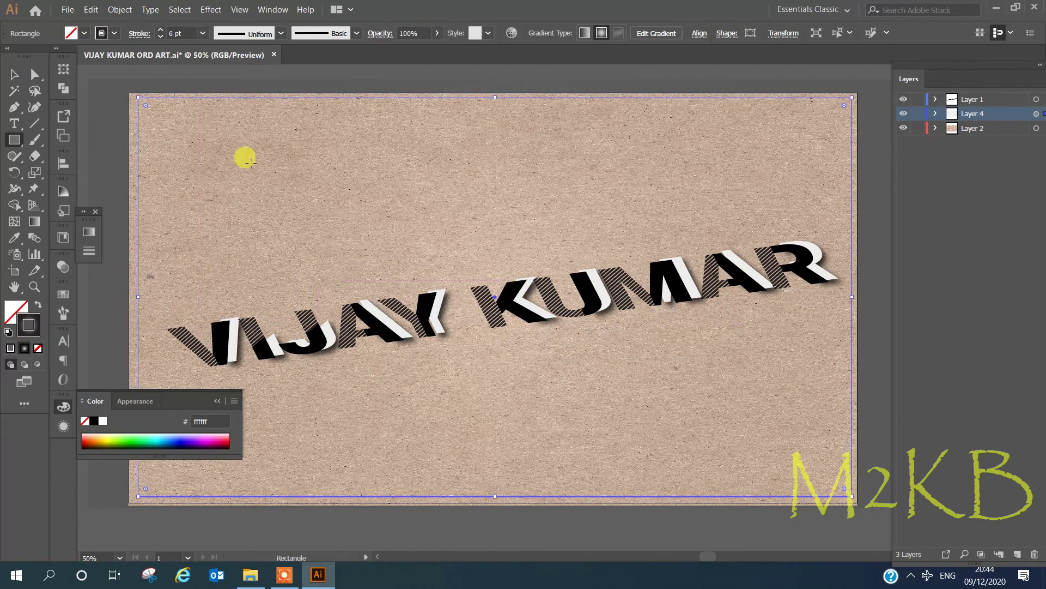
{"action": "key", "text": "v"}
{"action": "right_click", "coordinate": [365, 109]}
{"action": "left_click", "coordinate": [544, 292]}
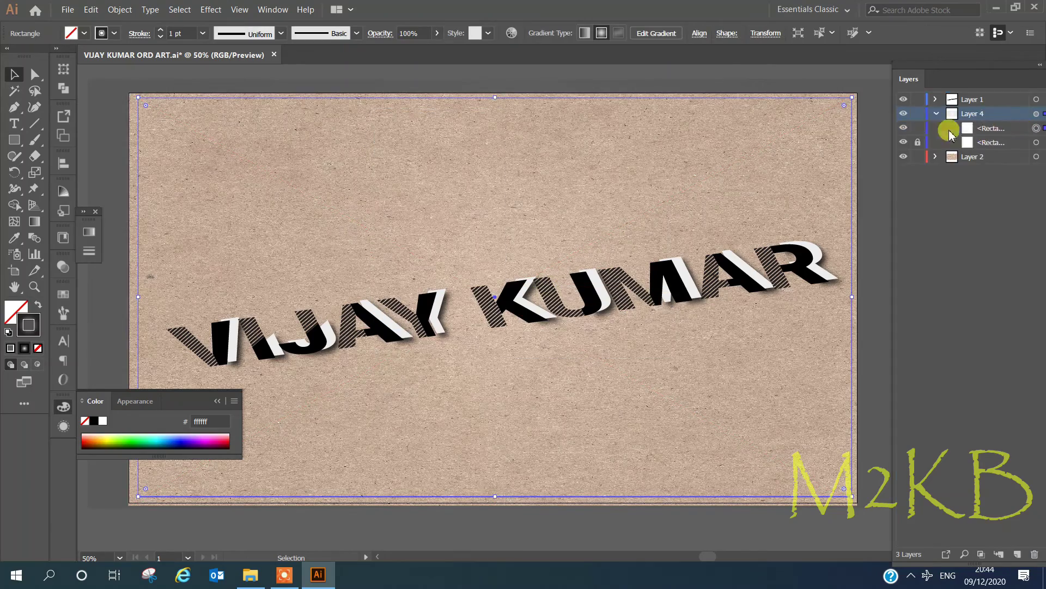
{"action": "left_click", "coordinate": [1004, 99]}
{"action": "left_click_drag", "start_coordinate": [1004, 99], "coordinate": [1004, 100]}
{"action": "left_click_drag", "start_coordinate": [852, 496], "coordinate": [863, 503]}
{"action": "left_click", "coordinate": [203, 33]}
{"action": "left_click", "coordinate": [215, 216]}
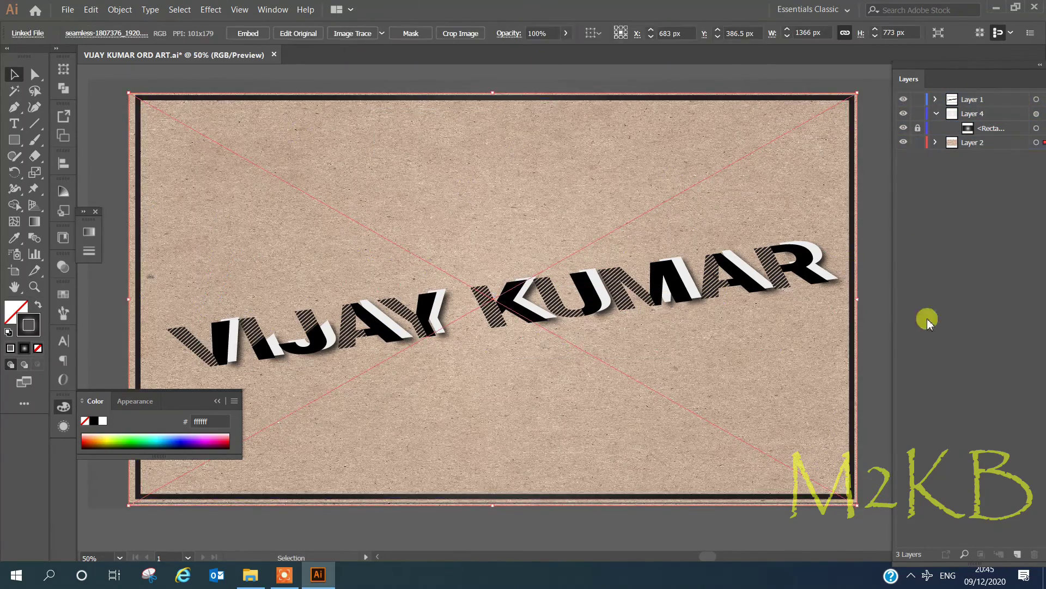